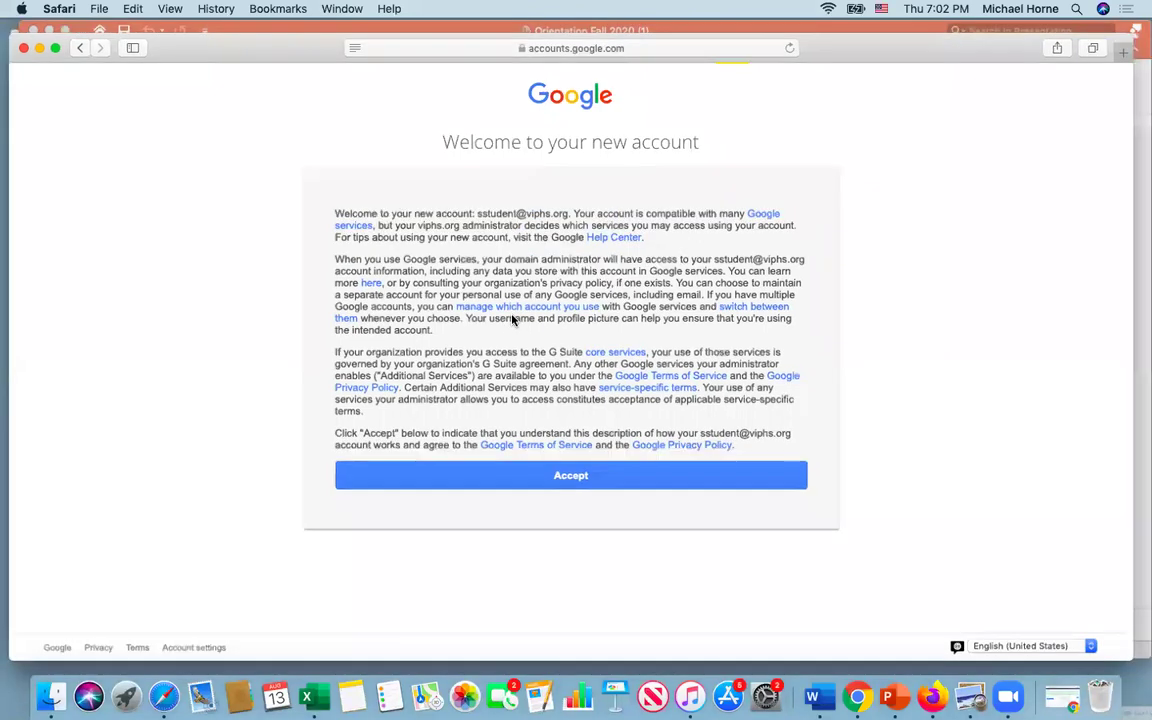
click(495, 477)
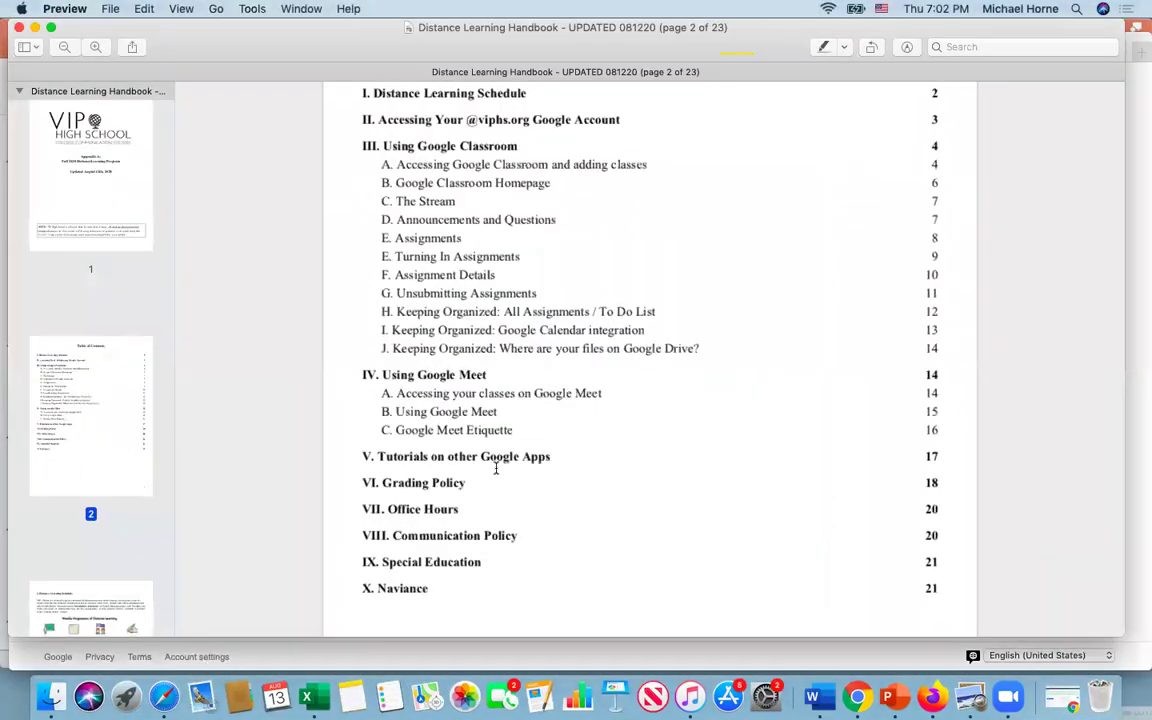
scroll(495, 467, down, 10)
scroll(495, 467, up, 8)
scroll(495, 467, up, 10)
scroll(530, 390, down, 5)
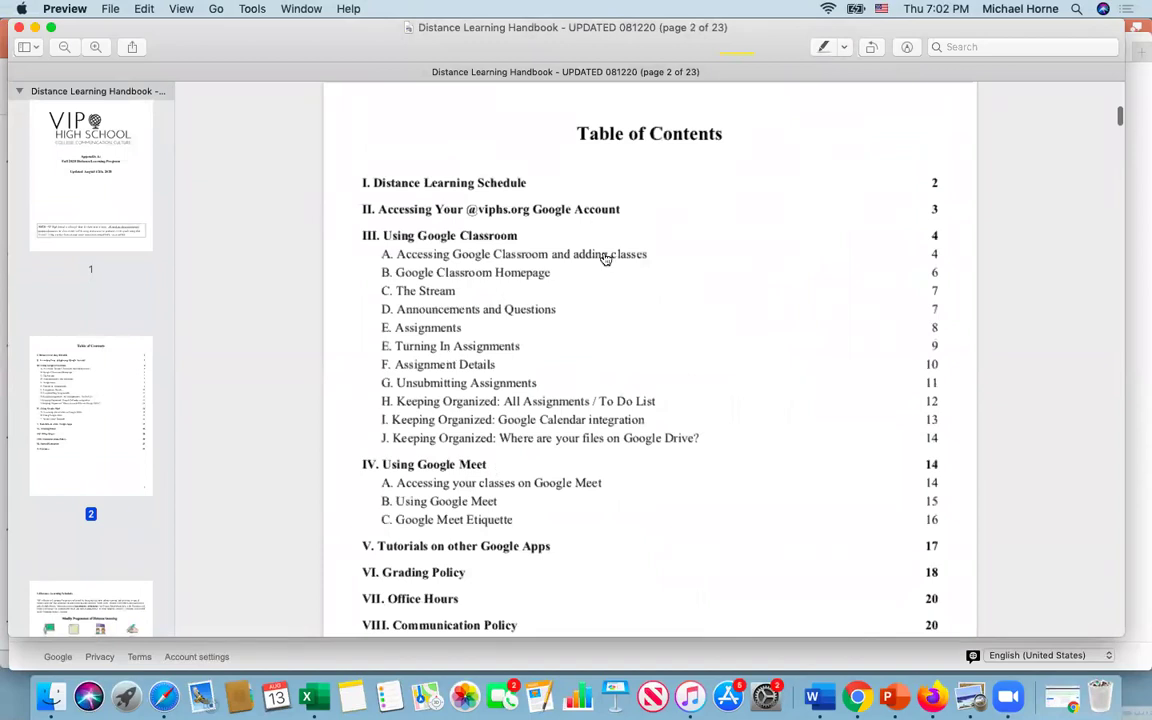
click(937, 211)
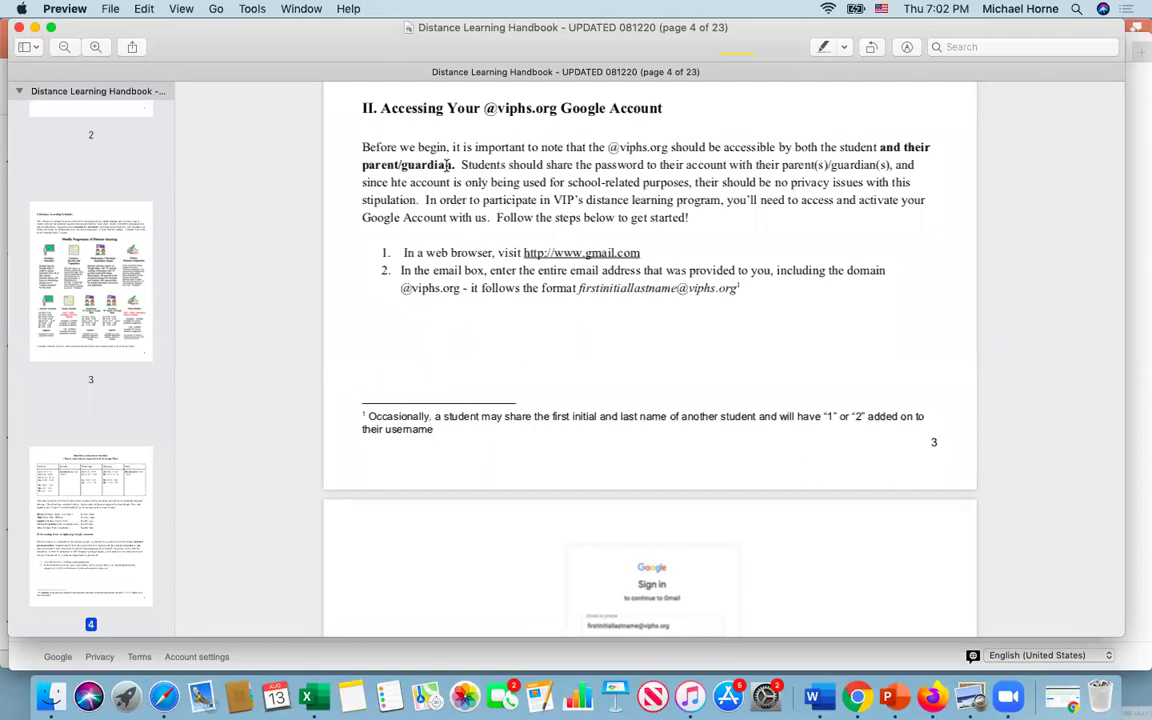
Read the handbook's note on sharing the account with parents and its numbered steps for signing in and activating the account
drag(458, 164, 712, 216)
click(648, 231)
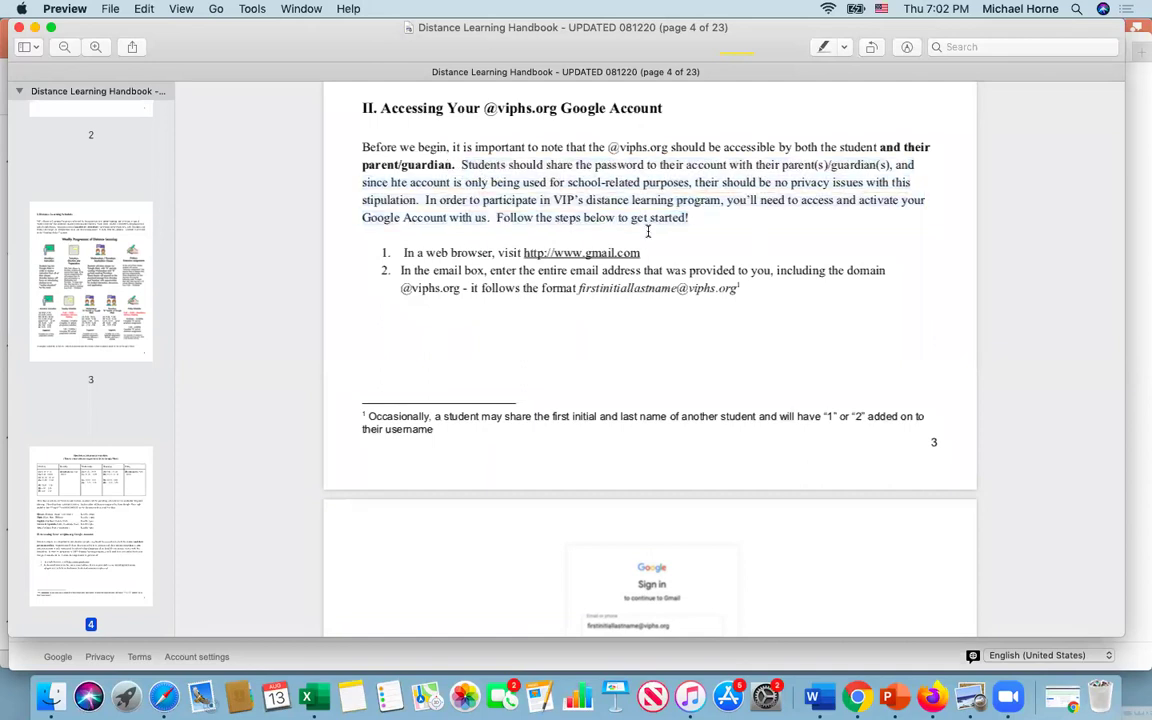
scroll(649, 230, down, 10)
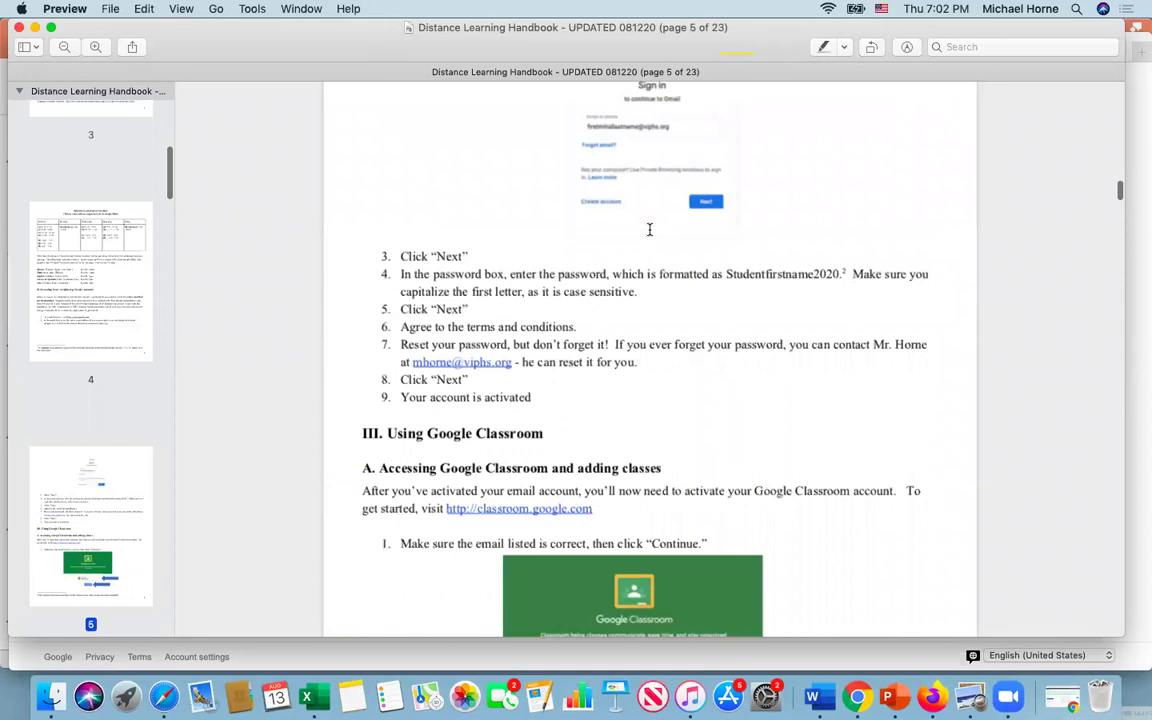
scroll(649, 230, down, 2)
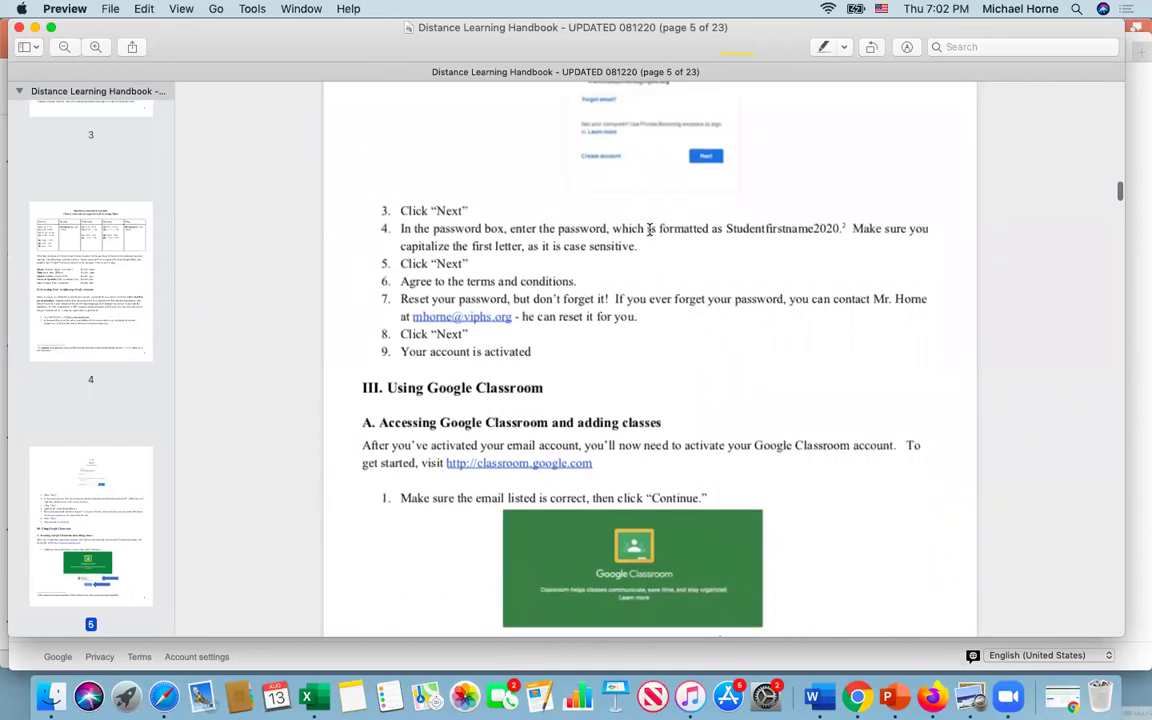
scroll(649, 229, down, 1)
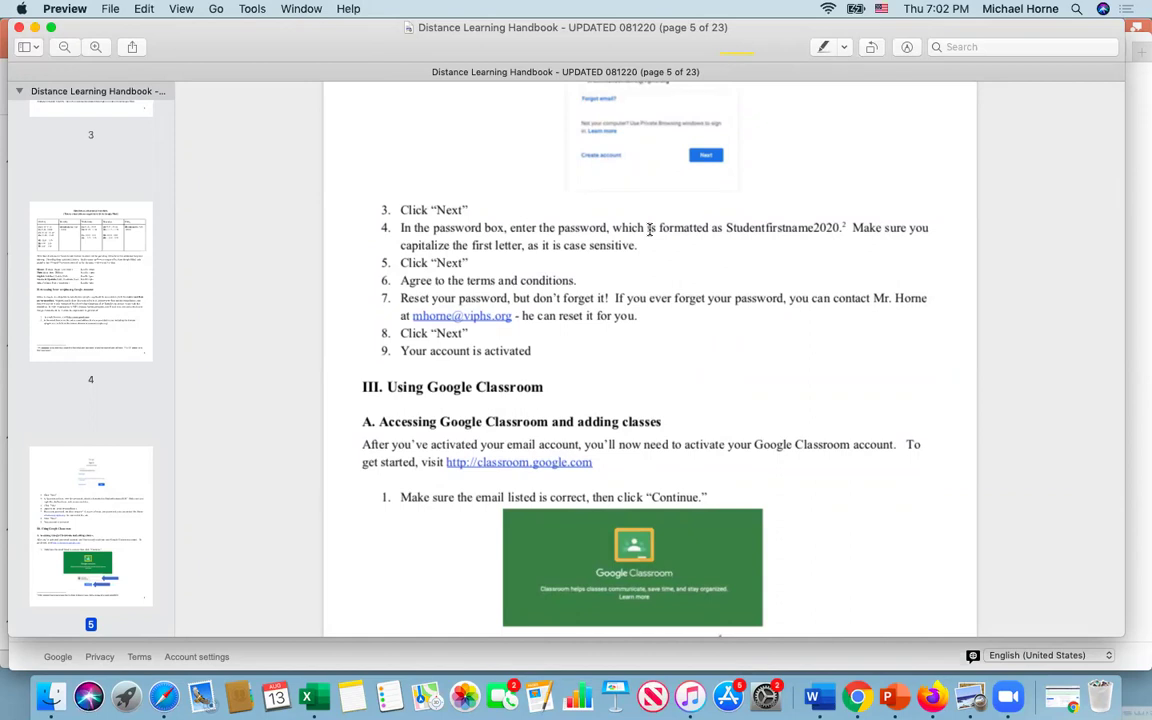
scroll(649, 230, down, 3)
scroll(649, 230, up, 5)
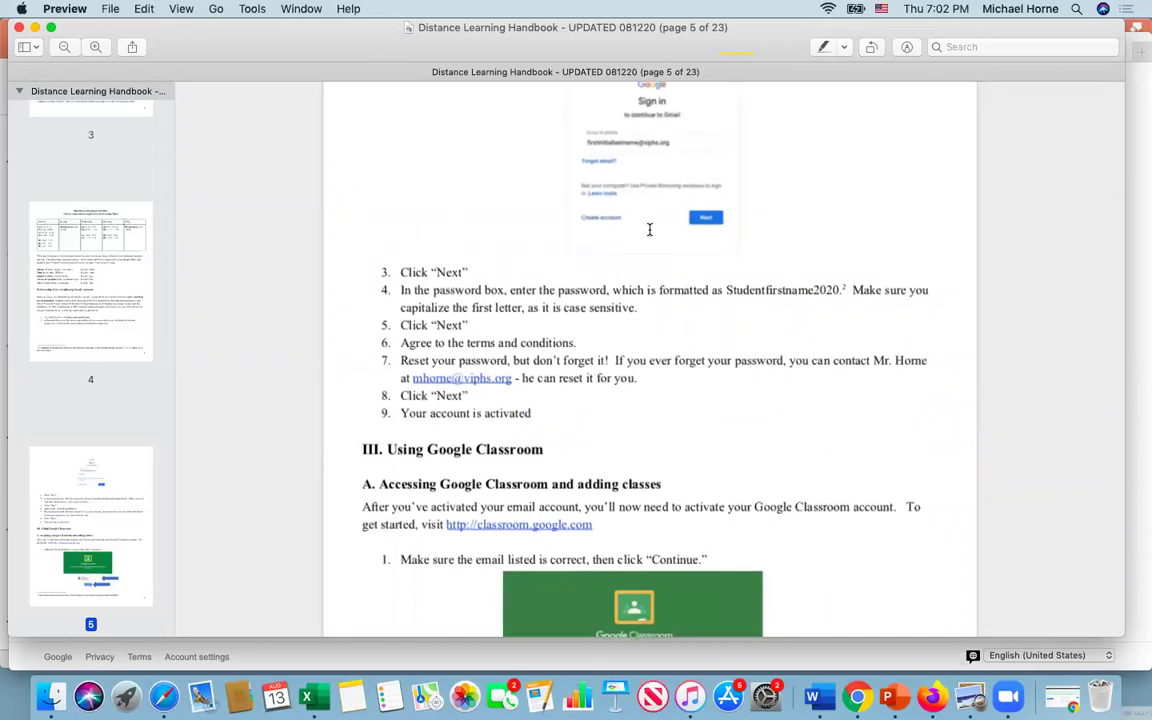
Return to the Google welcome page in Safari, review the domain administrator paragraph and accept the new account's terms
key(ctrl+Up)
click(409, 329)
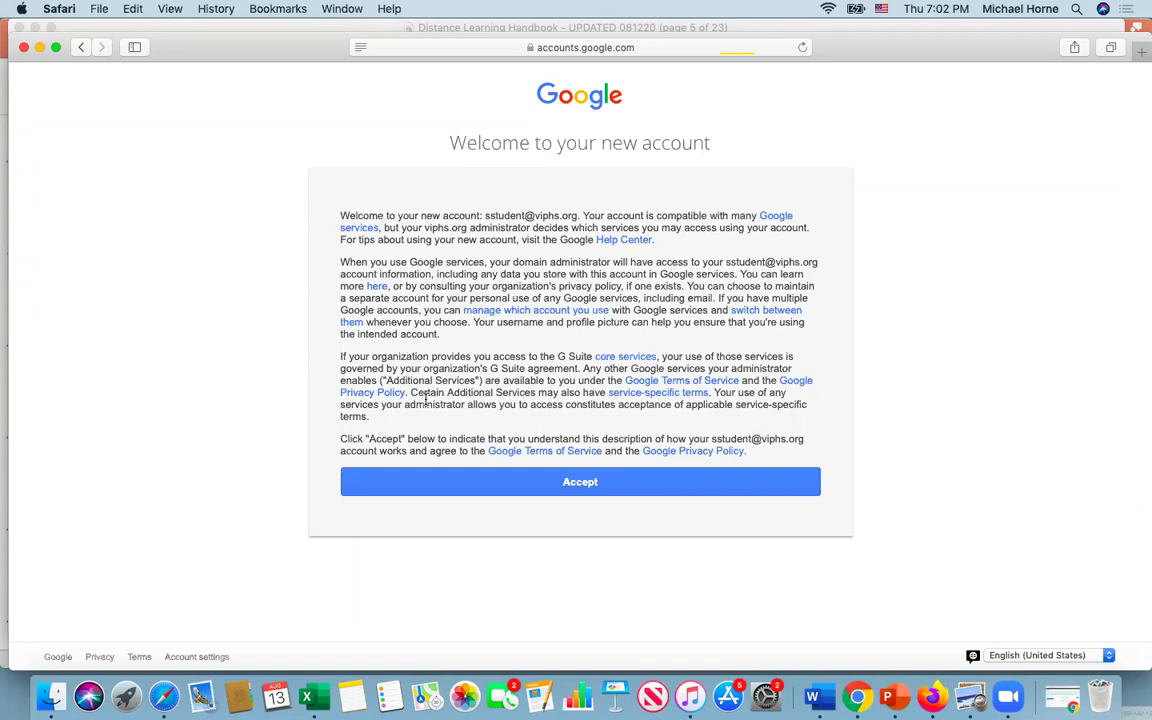
drag(339, 261, 470, 329)
click(464, 338)
click(627, 485)
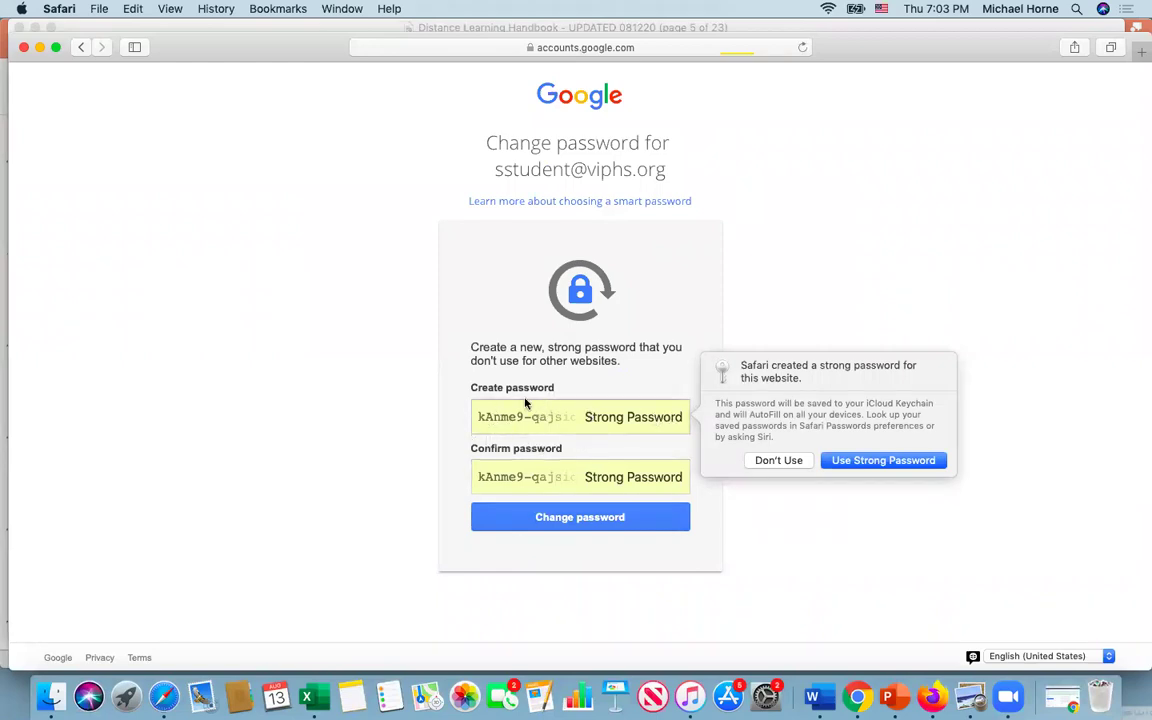
Fill the create and confirm password fields with the suggested strong password and submit the password change
click(886, 460)
click(576, 517)
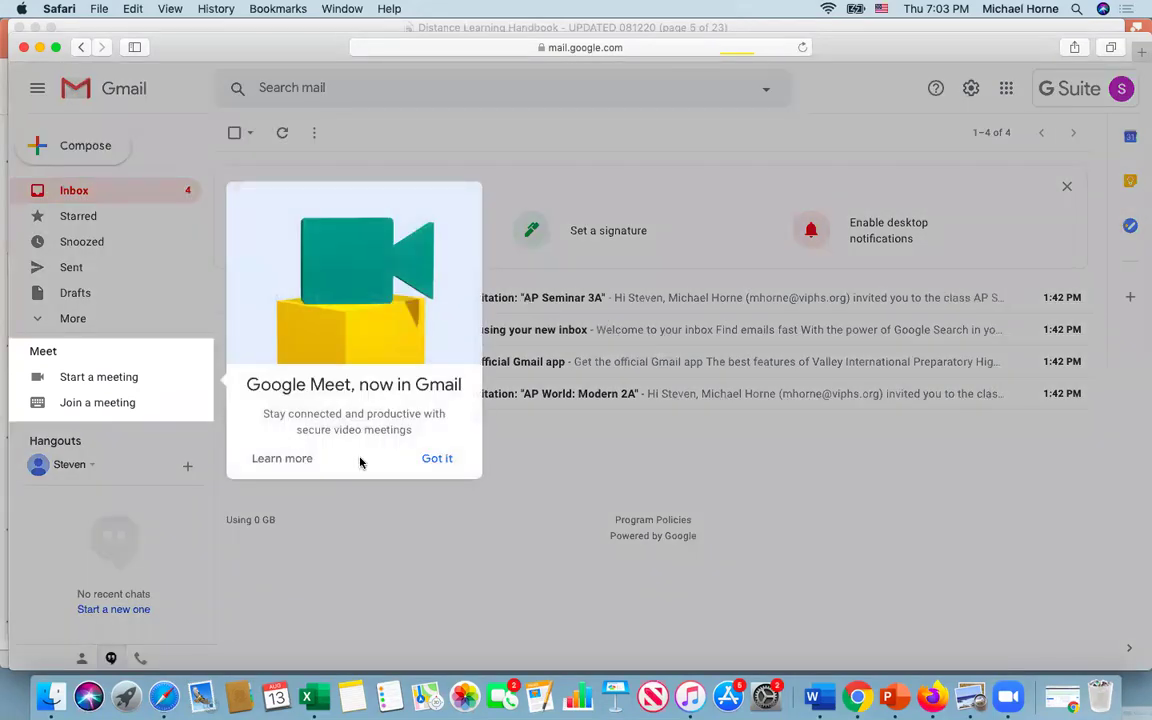
Dismiss the Google Meet introduction and open the "AP World: Modern 2A" class invitation email at its join section
click(435, 460)
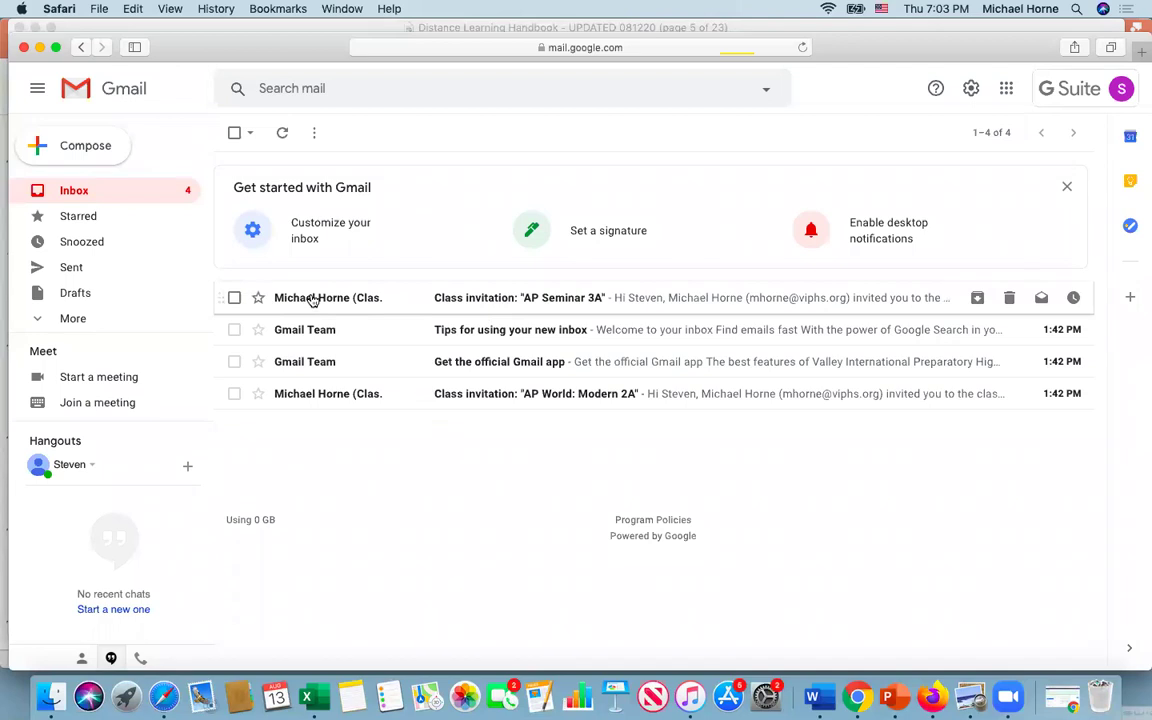
mouse_move(313, 301)
drag(438, 302, 438, 445)
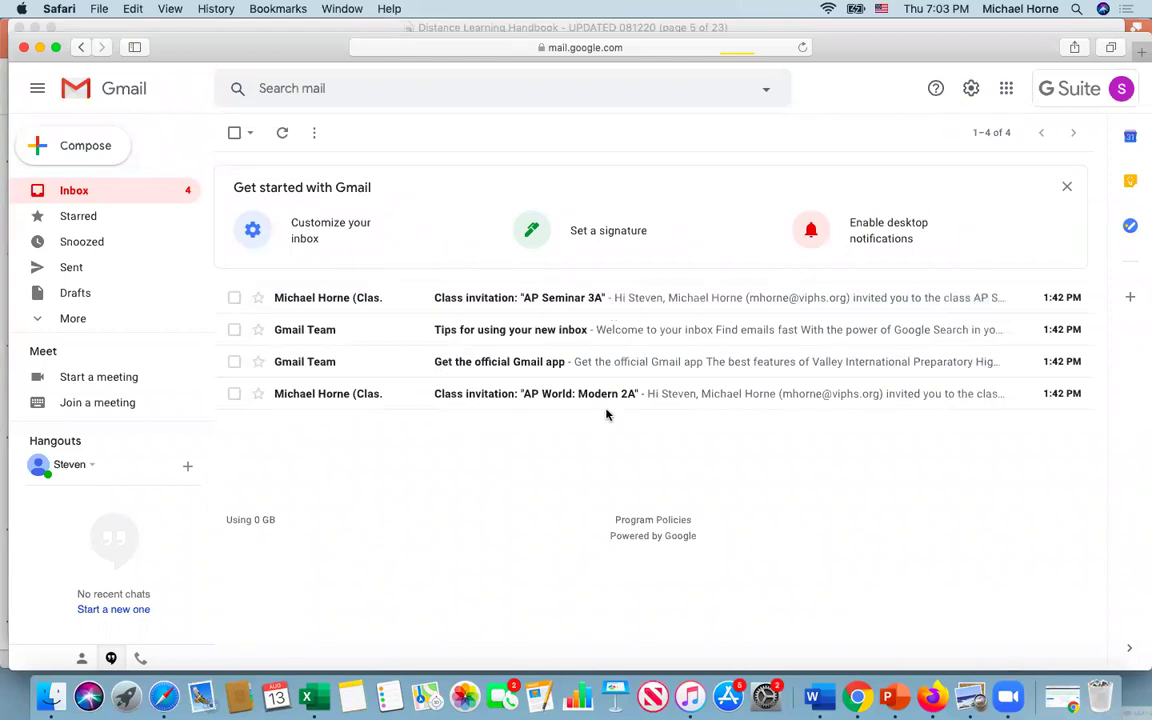
click(556, 394)
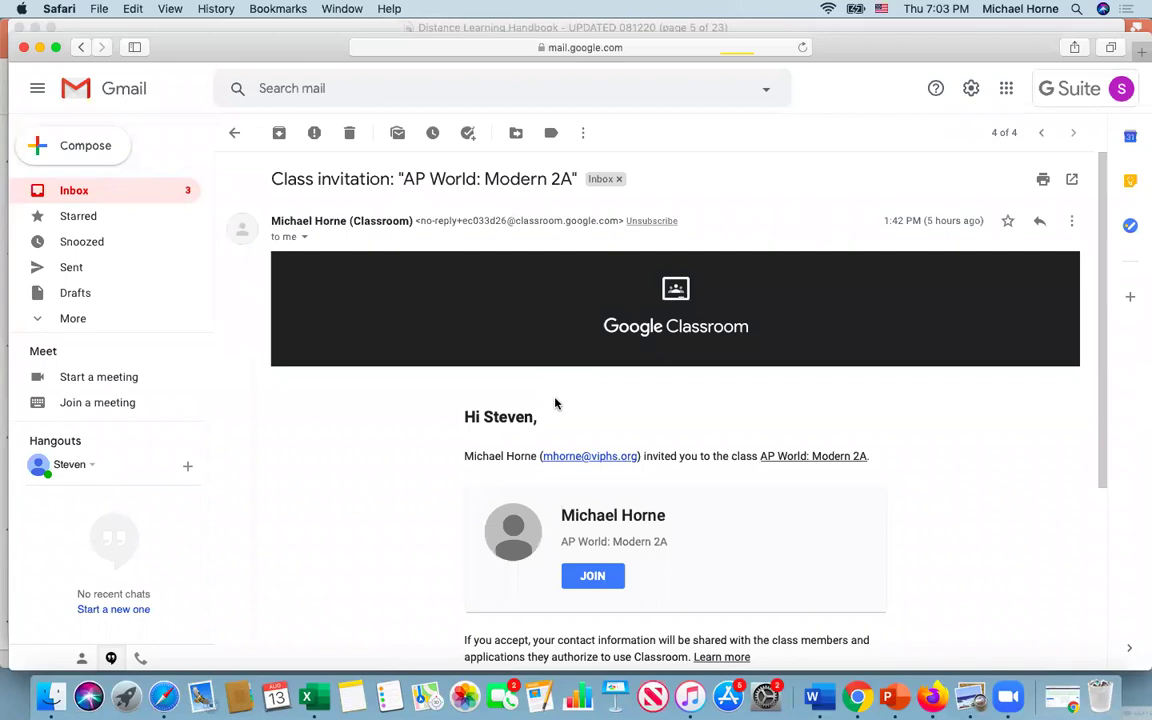
scroll(552, 402, down, 4)
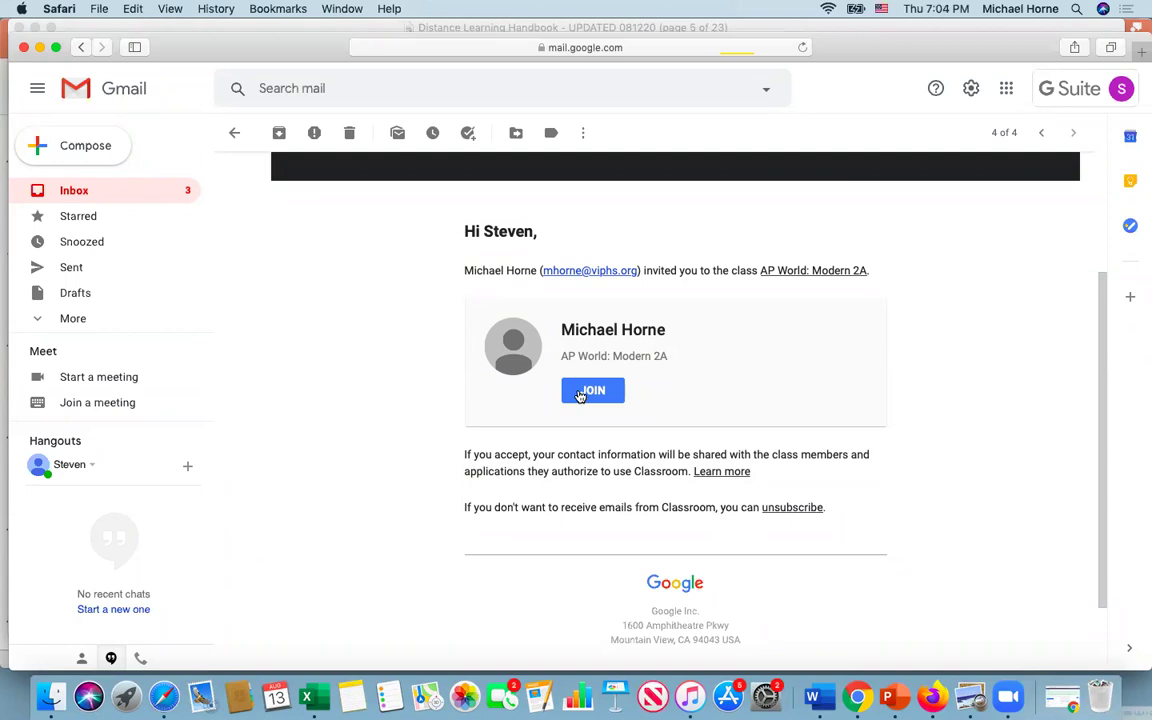
Check the handbook's Google Classroom instructions in Preview for choosing the student role and joining a class from an email invitation
key(ctrl+Up)
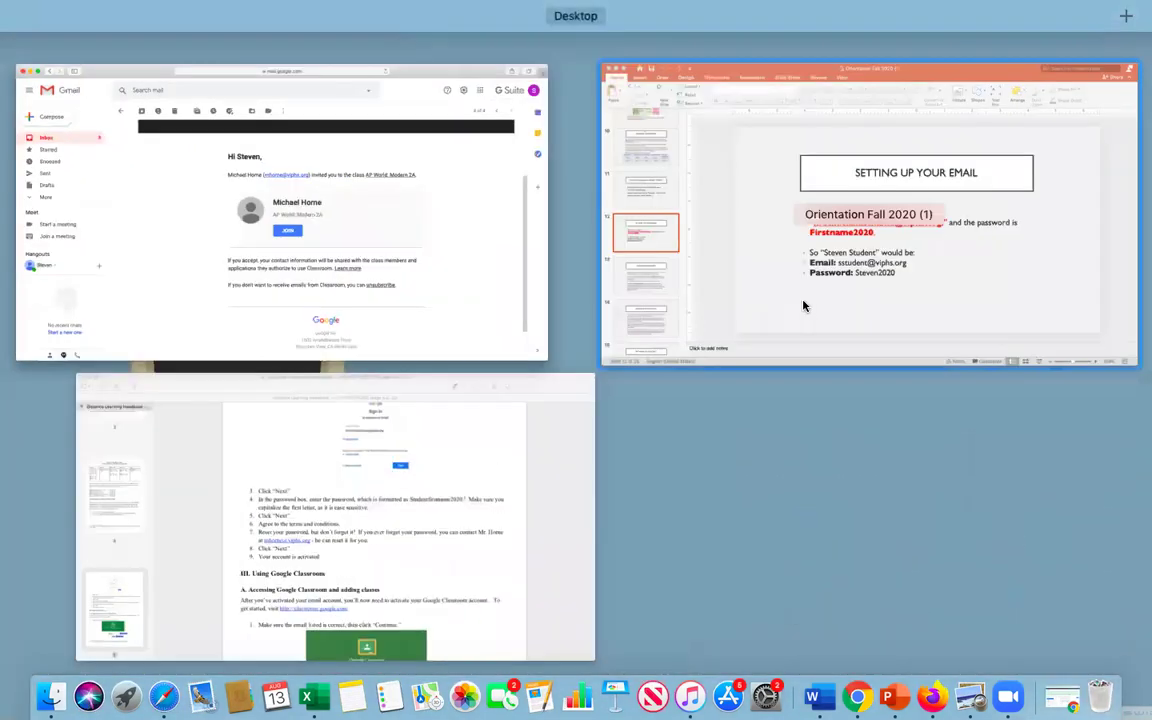
click(468, 498)
scroll(475, 488, down, 20)
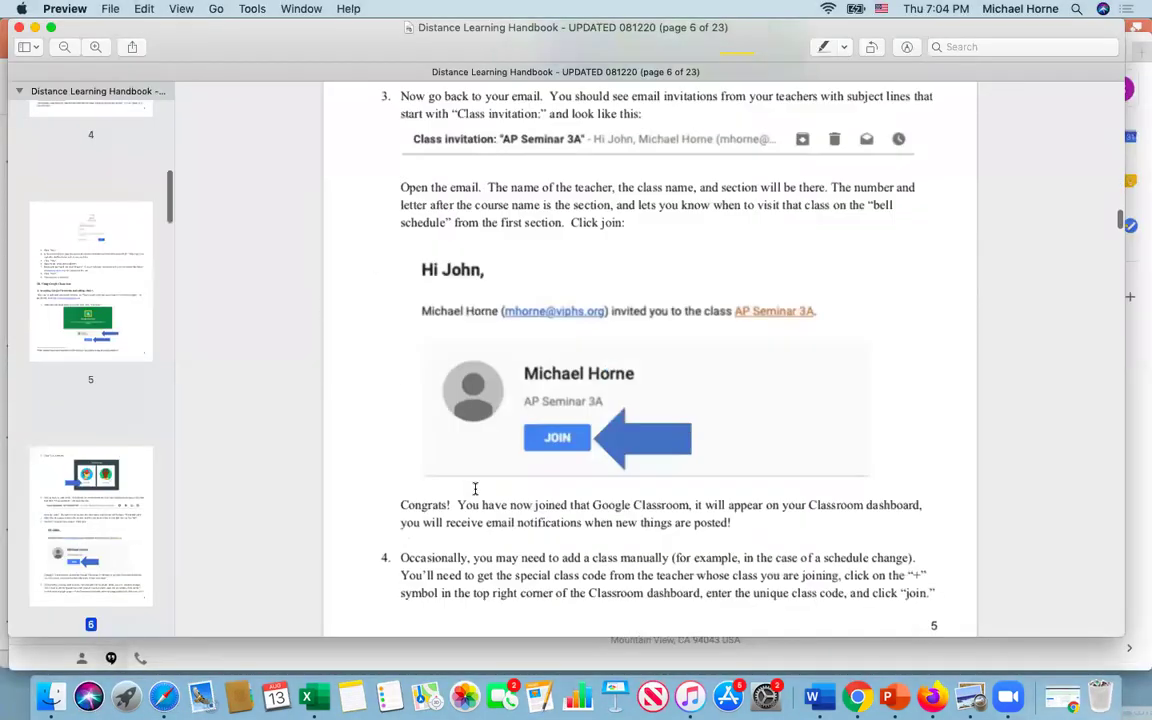
scroll(475, 488, up, 15)
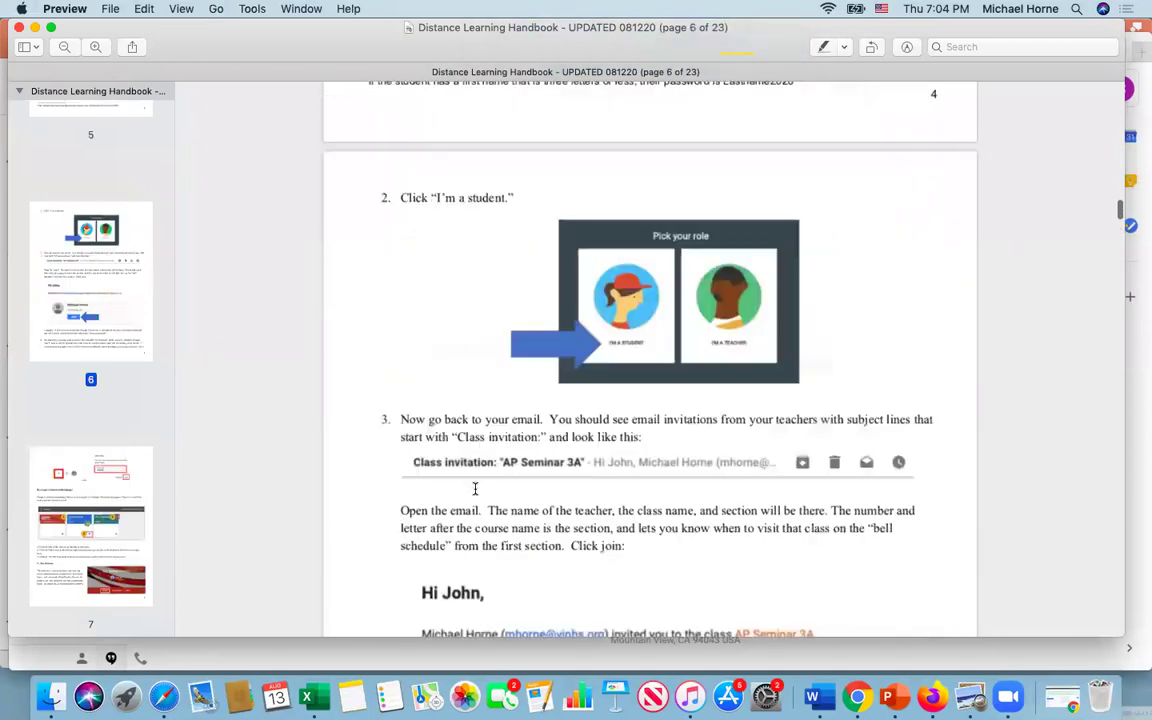
Return to the invitation email in Safari and join the AP World: Modern 2A class
key(ctrl+Up)
click(370, 340)
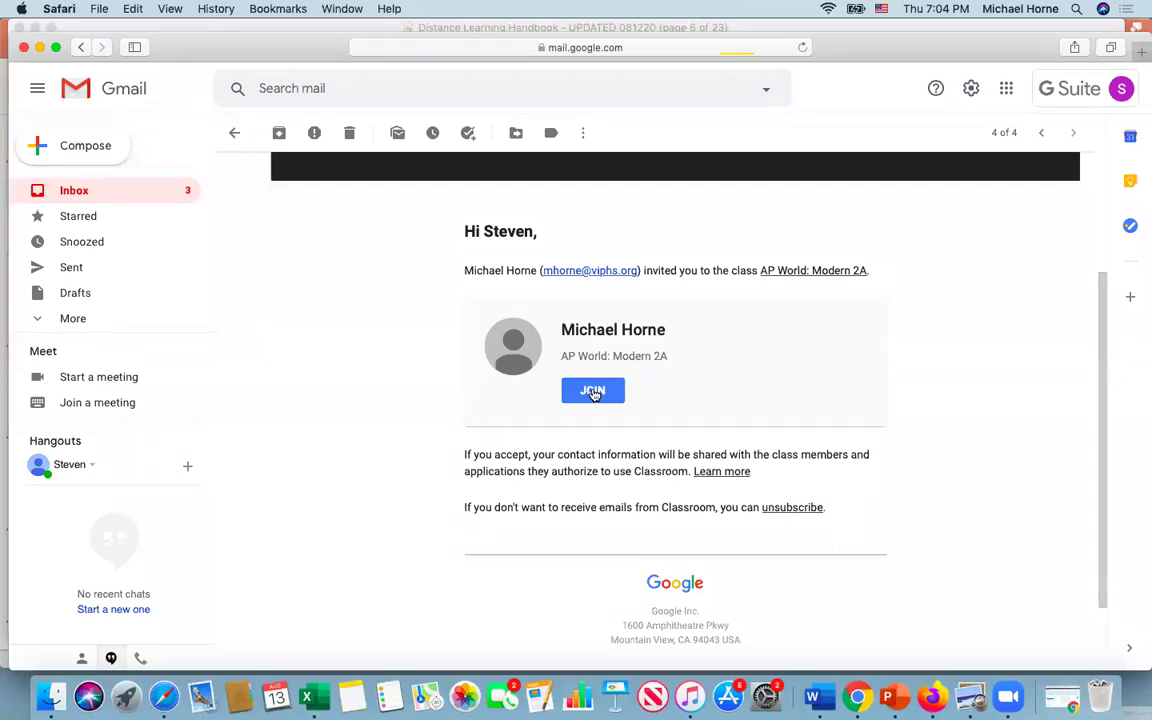
click(593, 391)
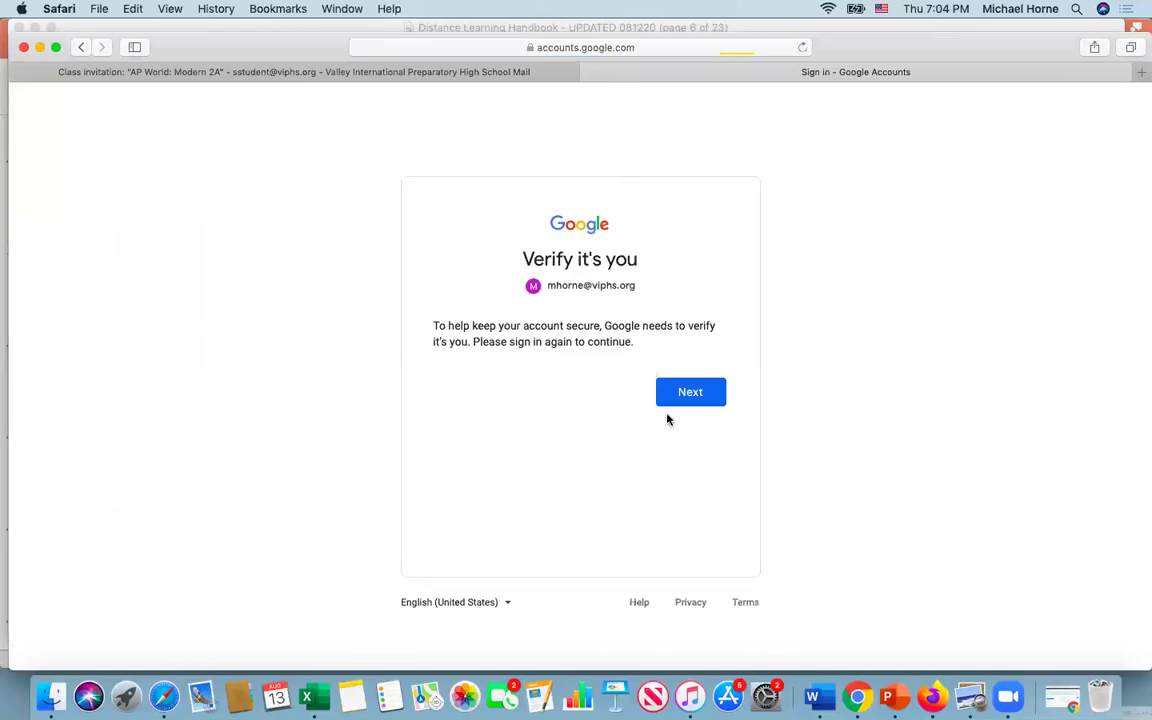
Try to switch the Google identity check from the teacher's account to the student account
click(700, 396)
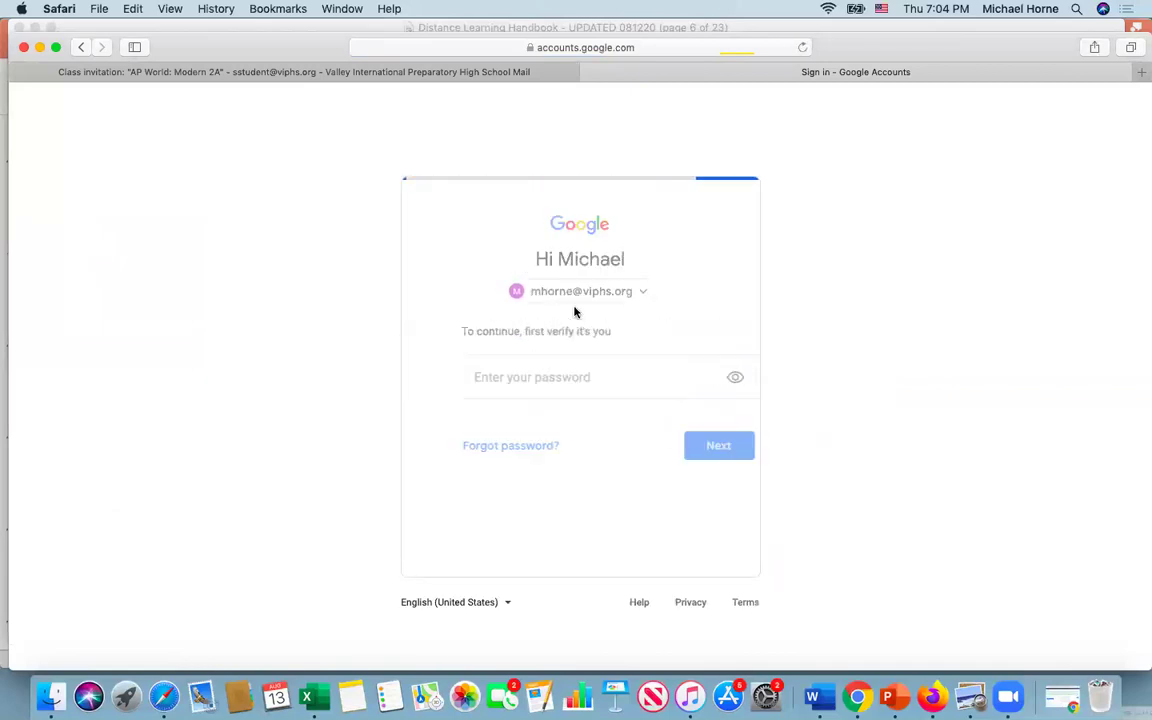
click(581, 292)
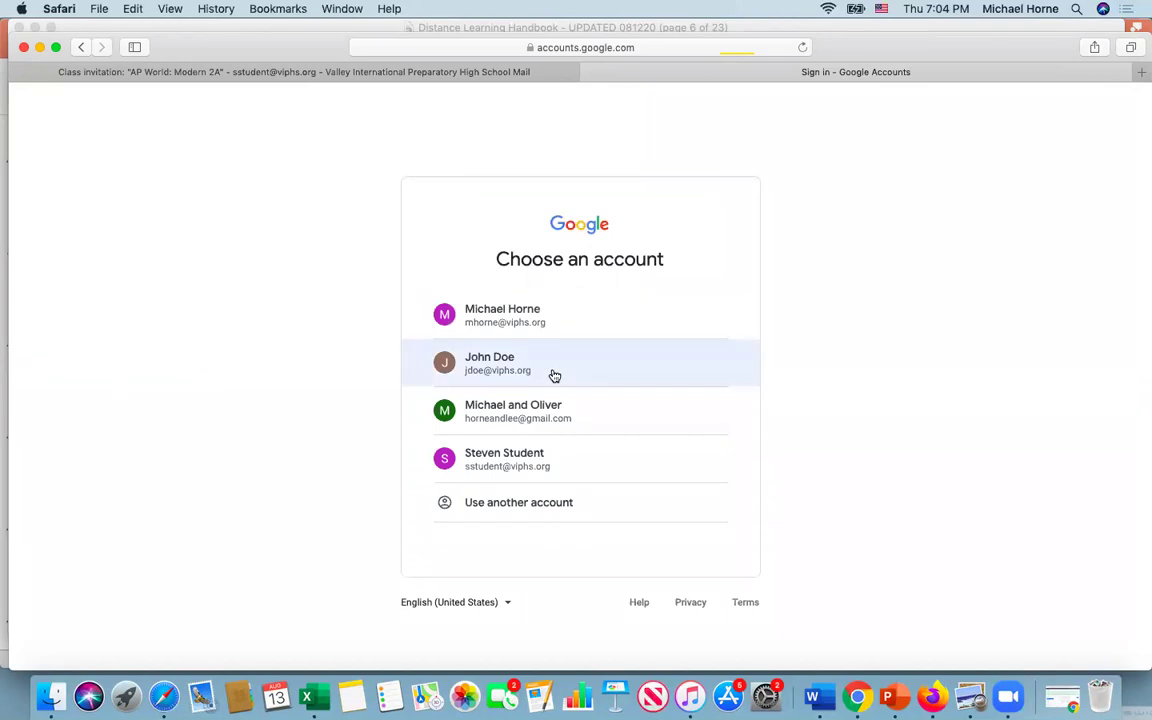
click(507, 464)
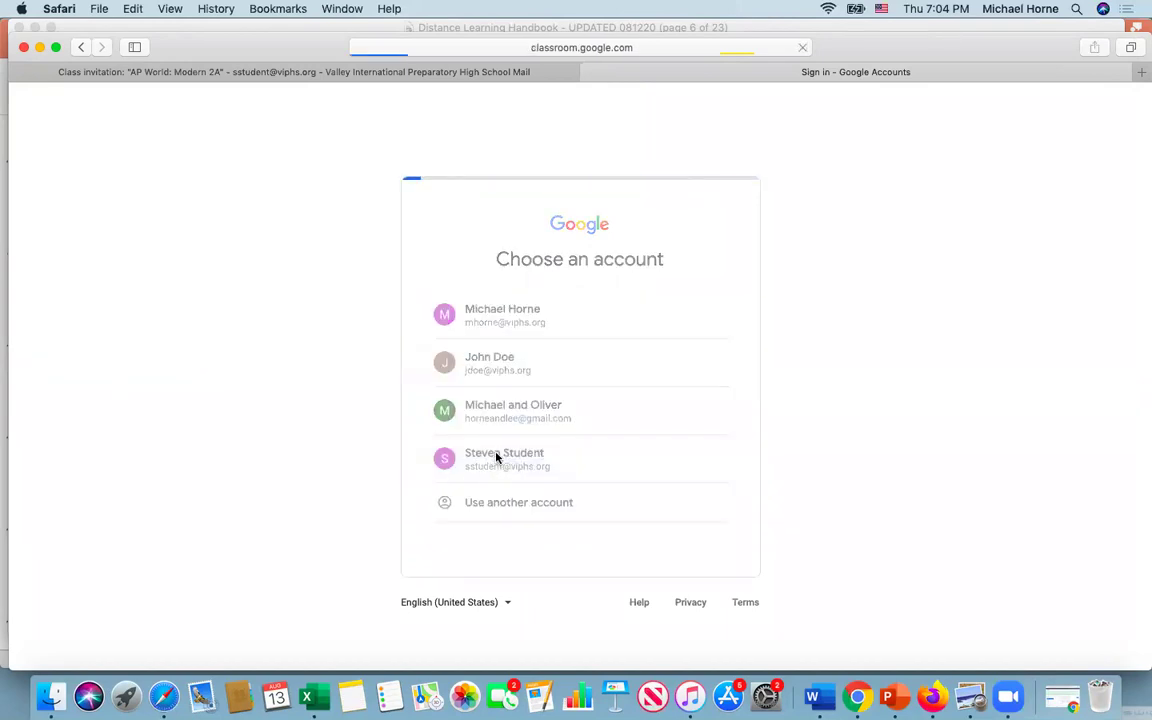
click(491, 73)
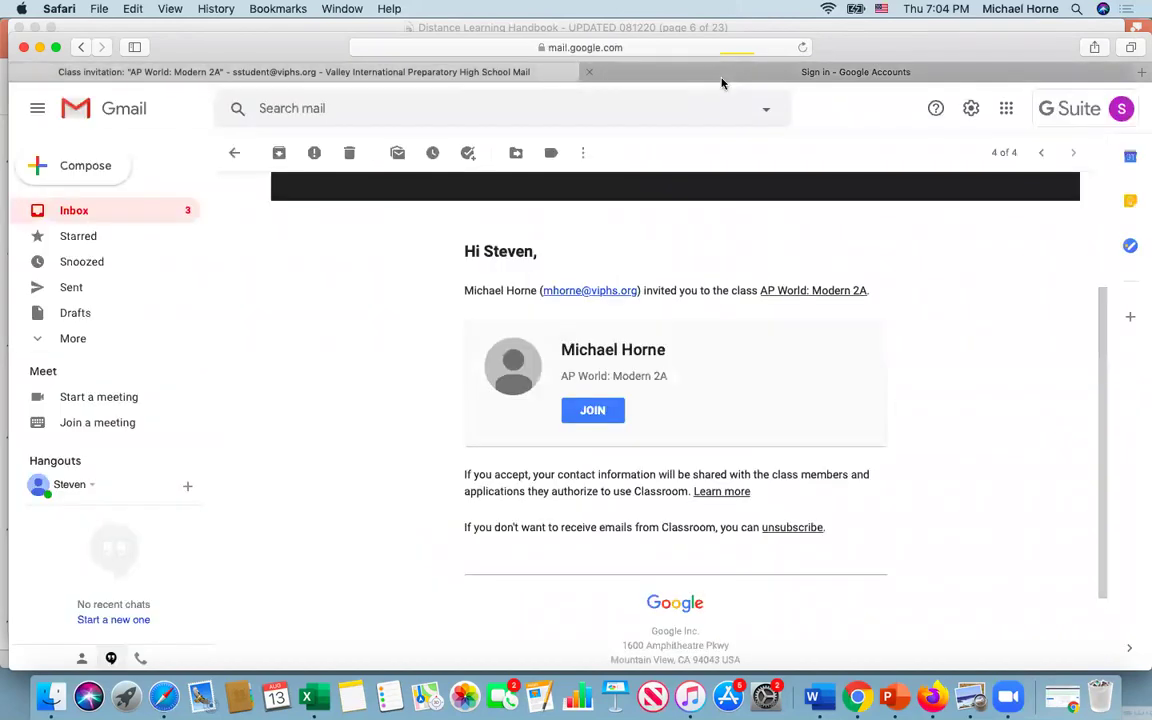
click(717, 79)
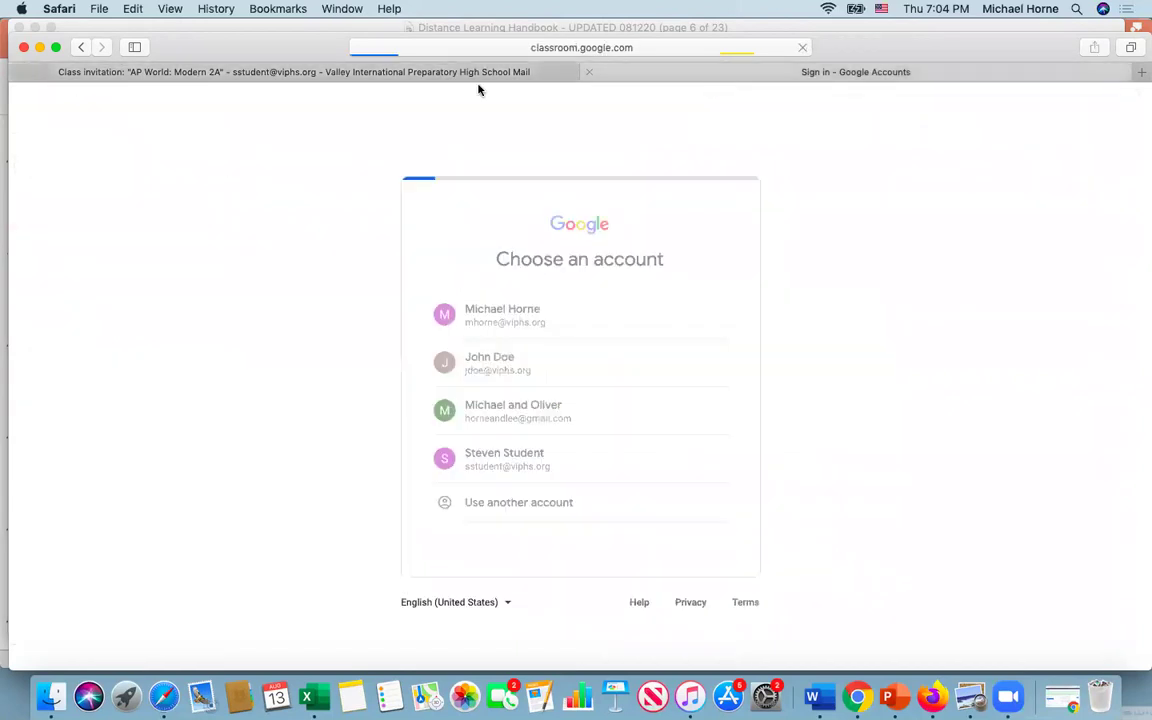
click(455, 80)
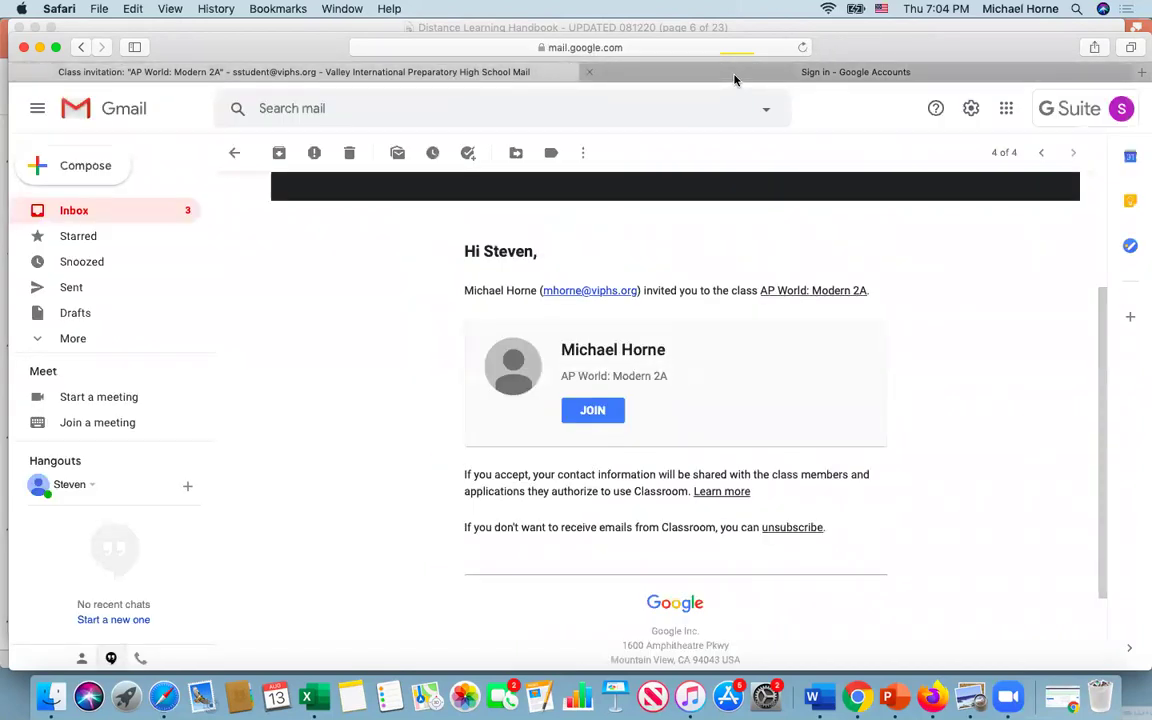
click(734, 79)
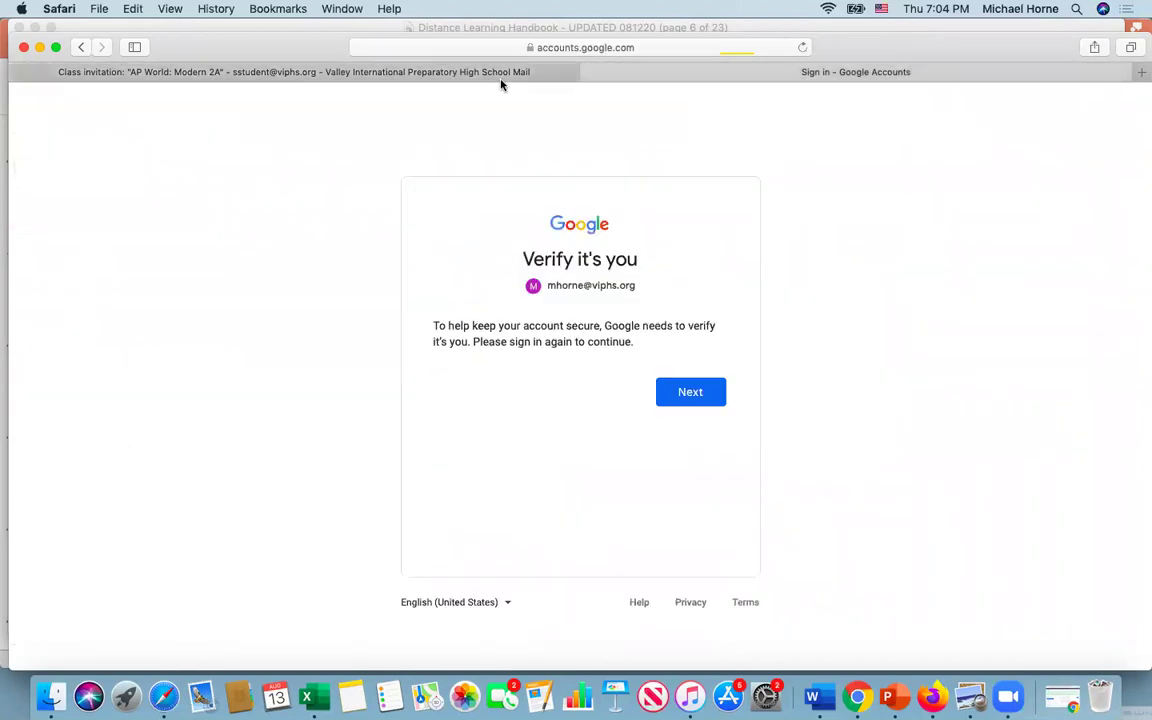
Continue through the identity check and choose the student account for signing in to Classroom
click(702, 397)
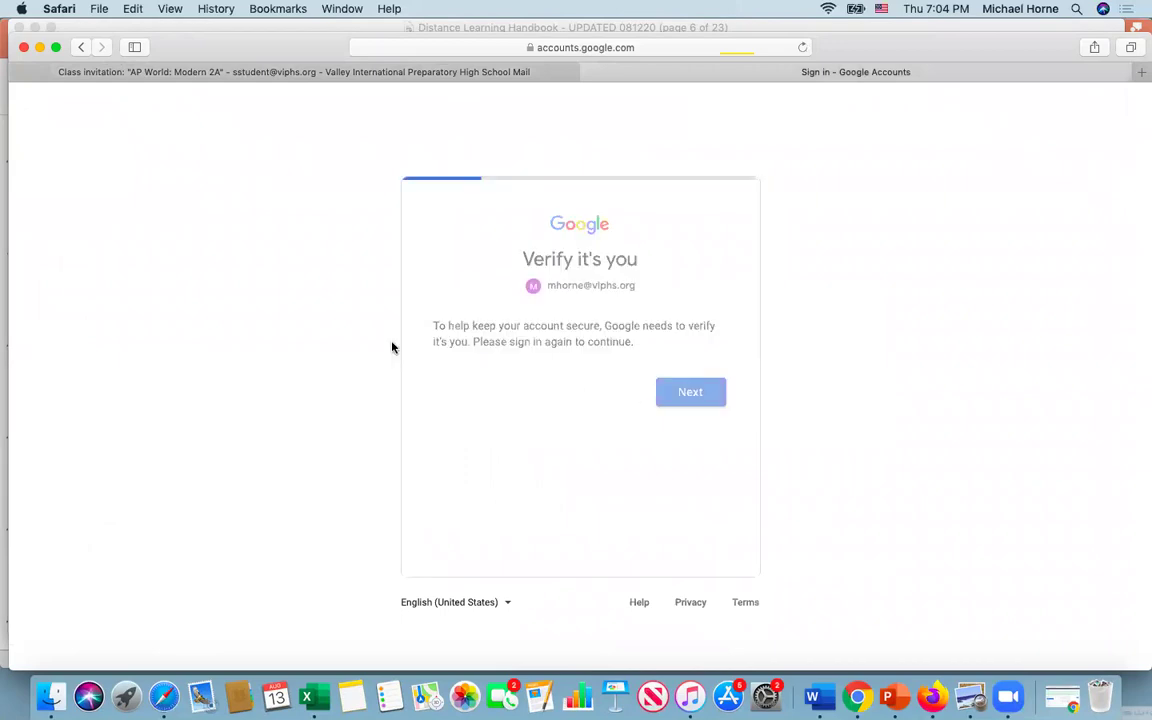
click(617, 291)
click(512, 465)
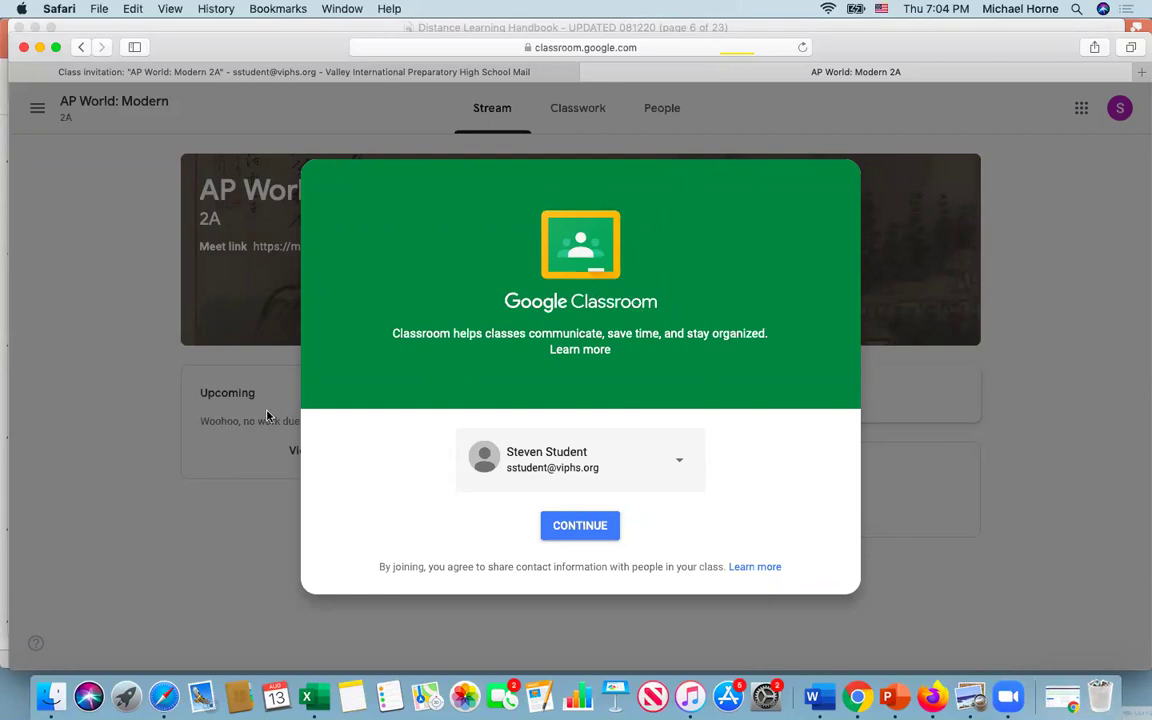
Continue into Google Classroom with the student account and pick the student role
click(579, 532)
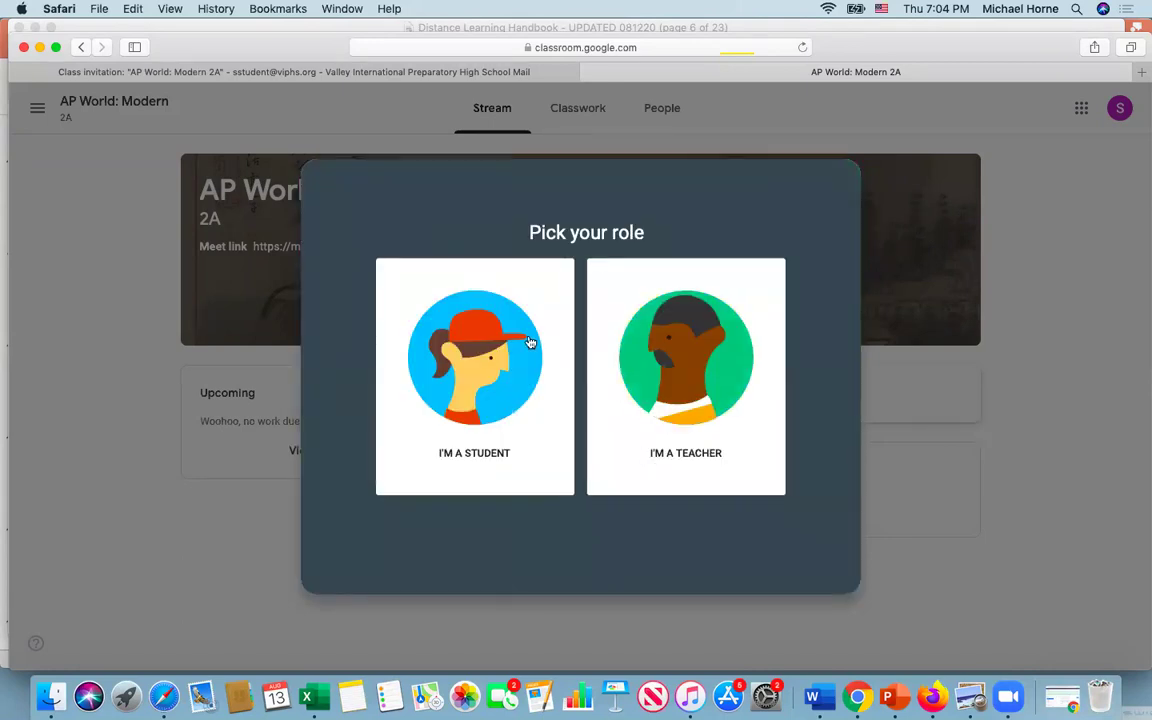
click(475, 383)
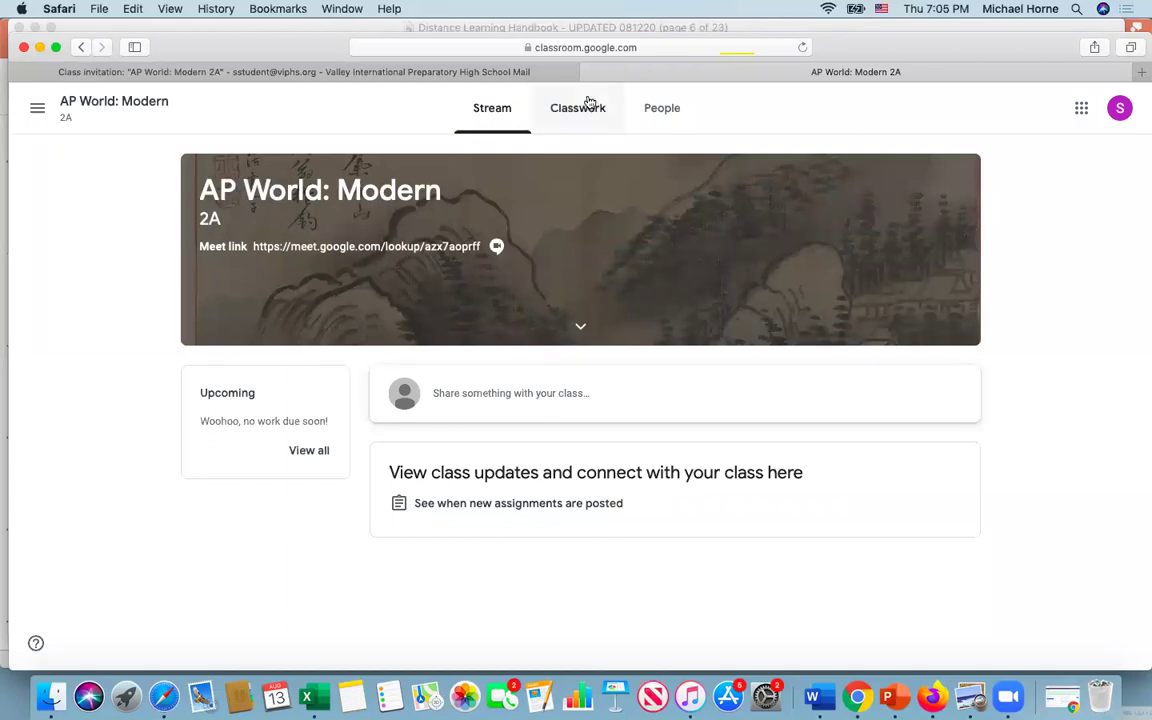
Highlight the Meet link and the 2A section label in the AP World: Modern Stream banner, and open the class's Google Meet link
click(495, 112)
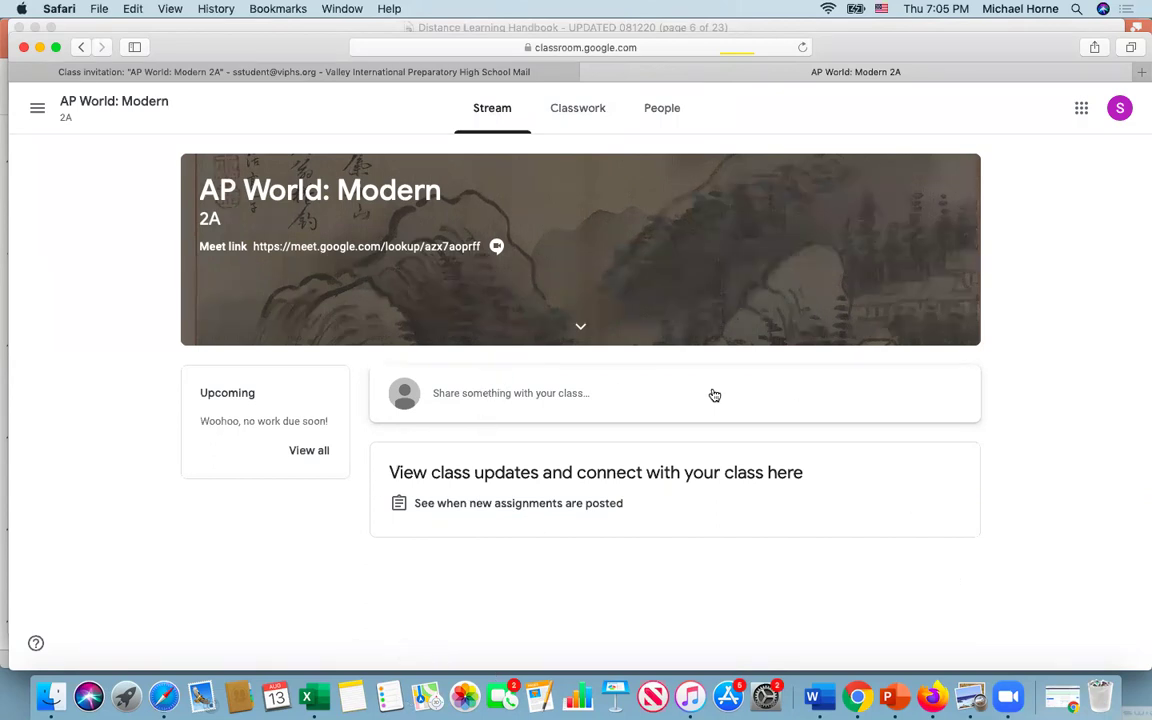
scroll(597, 472, down, 1)
scroll(597, 472, up, 1)
drag(481, 246, 253, 244)
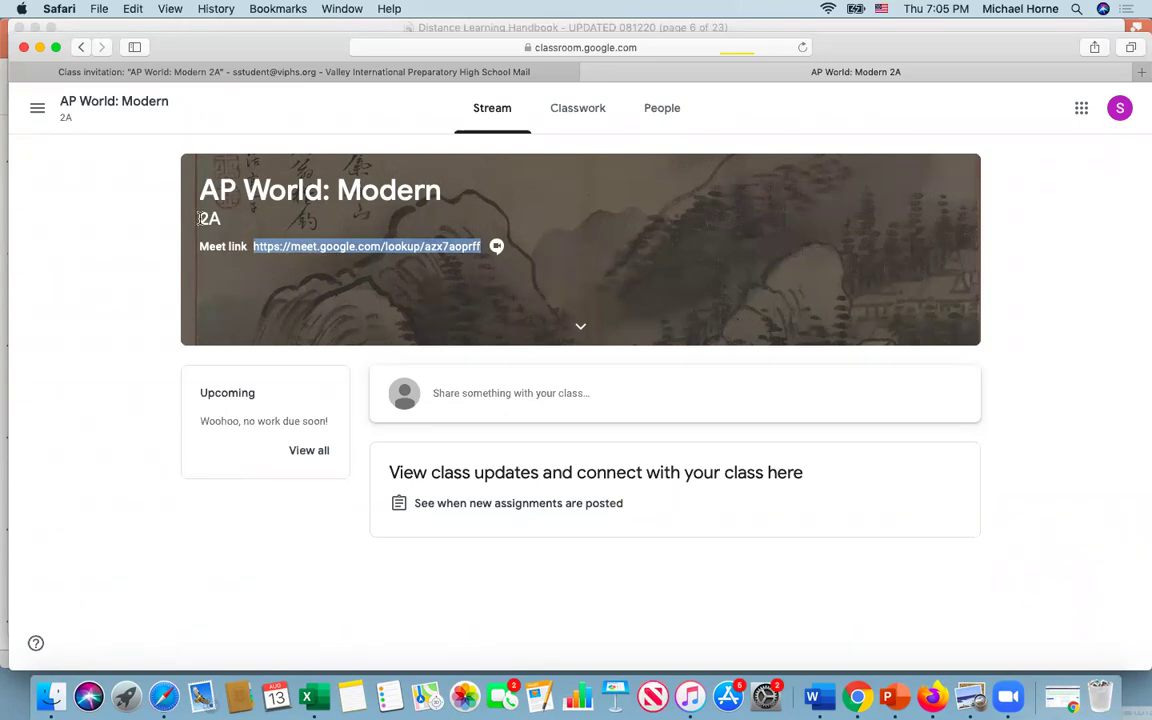
drag(197, 218, 229, 217)
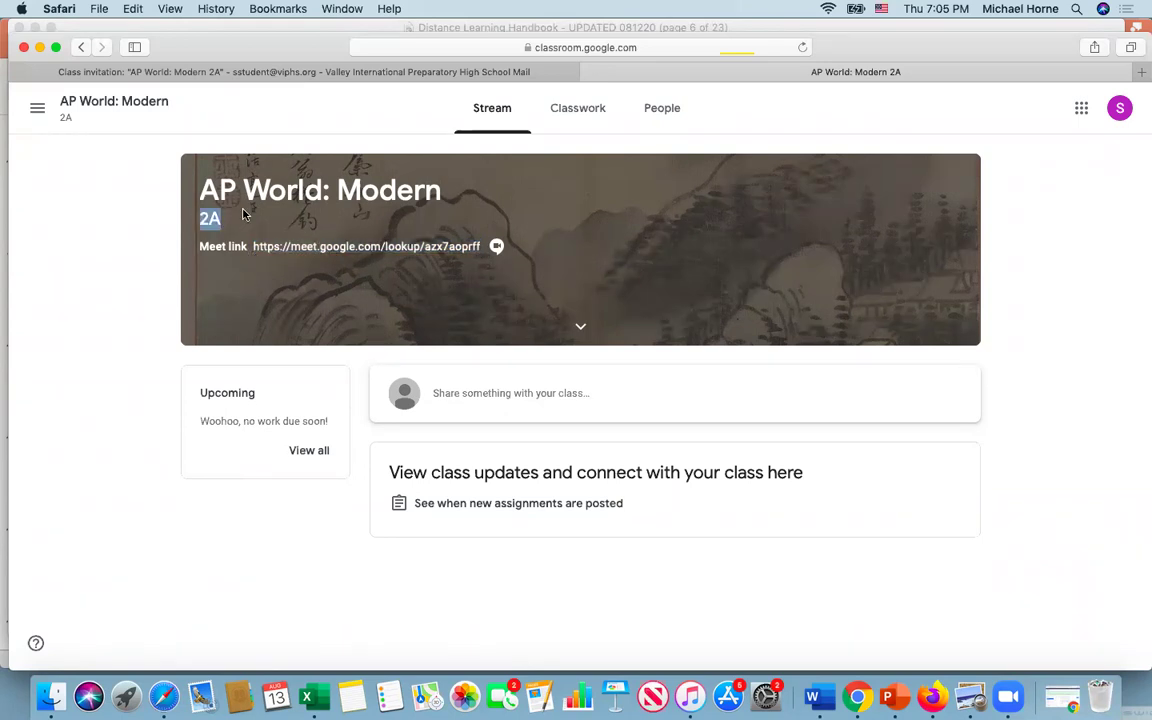
click(411, 248)
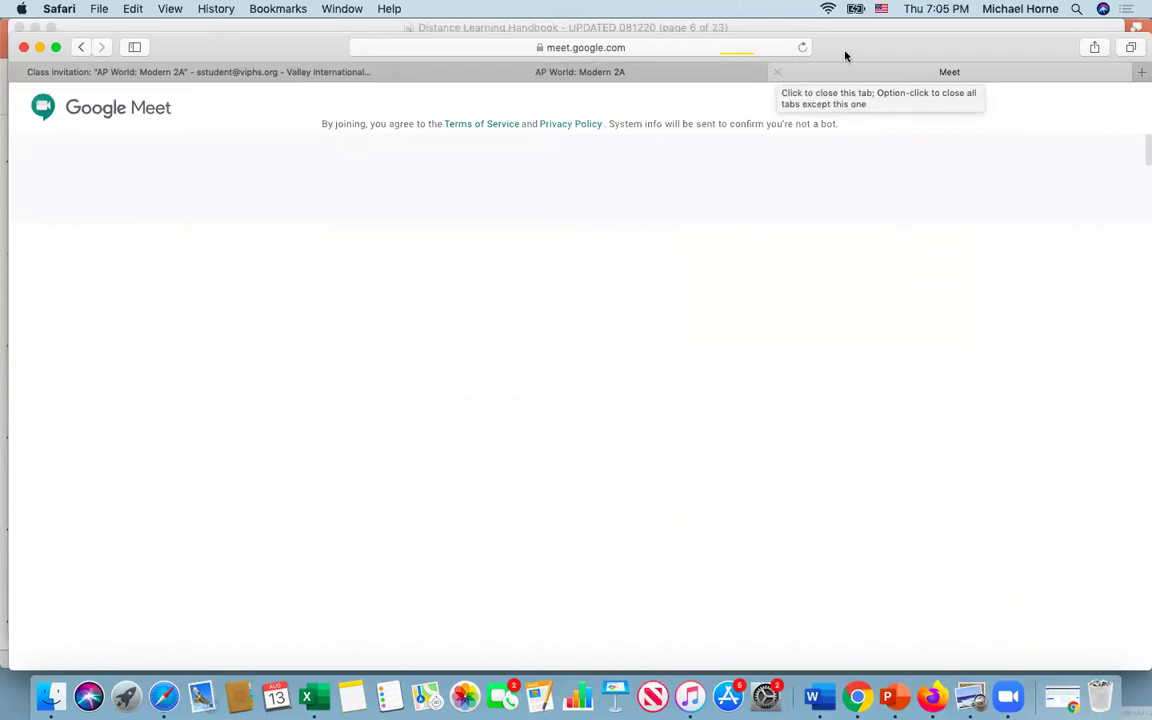
Close the Google Meet page and highlight the Meet link line in the AP World: Modern class banner
click(775, 73)
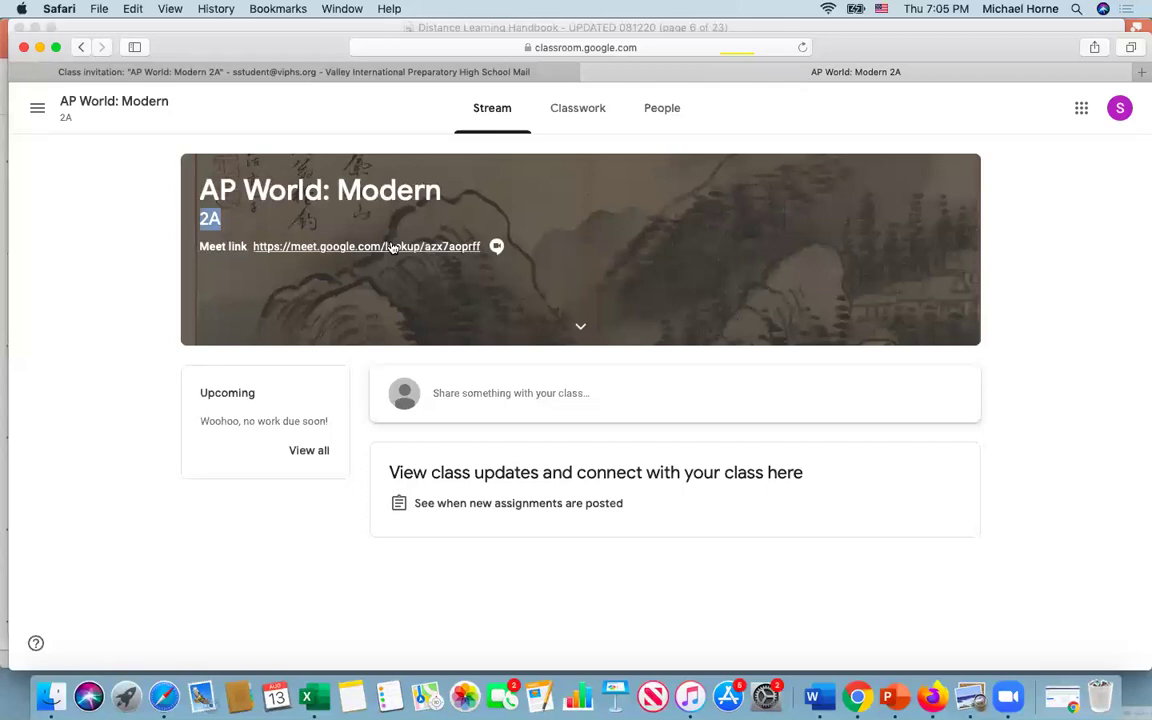
drag(196, 244, 517, 246)
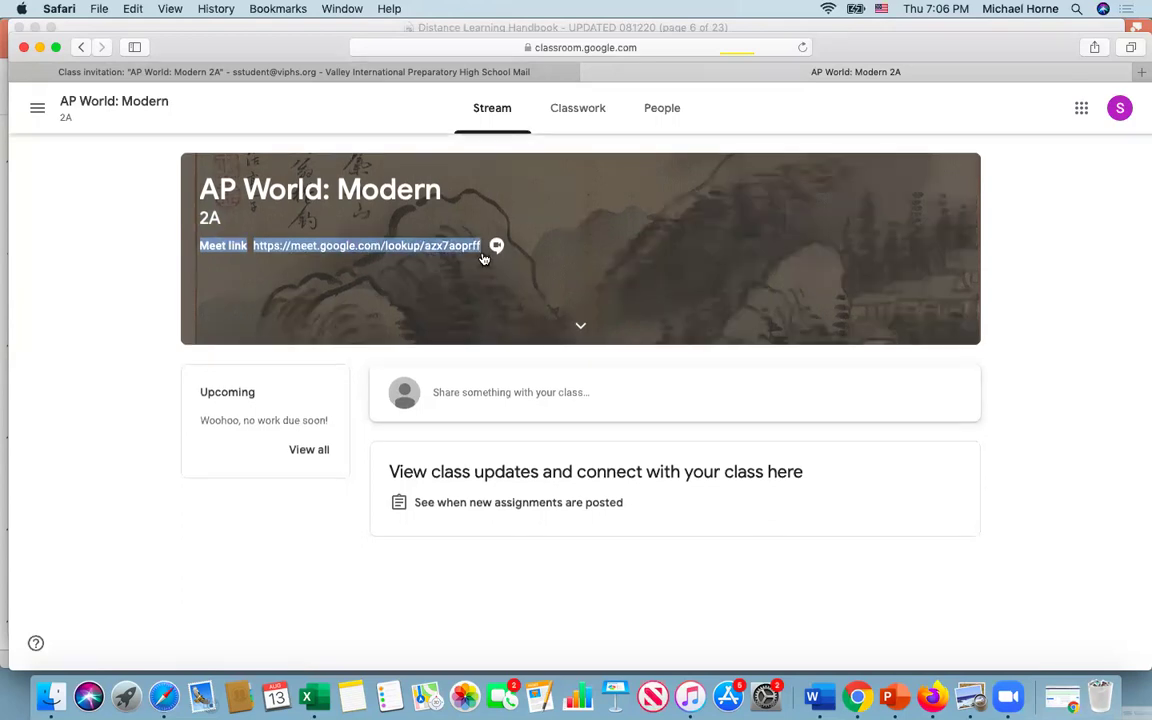
Switch to the Distance Learning Handbook in Preview and go to the Mandatory Attendance Schedule table
key(ctrl+Up)
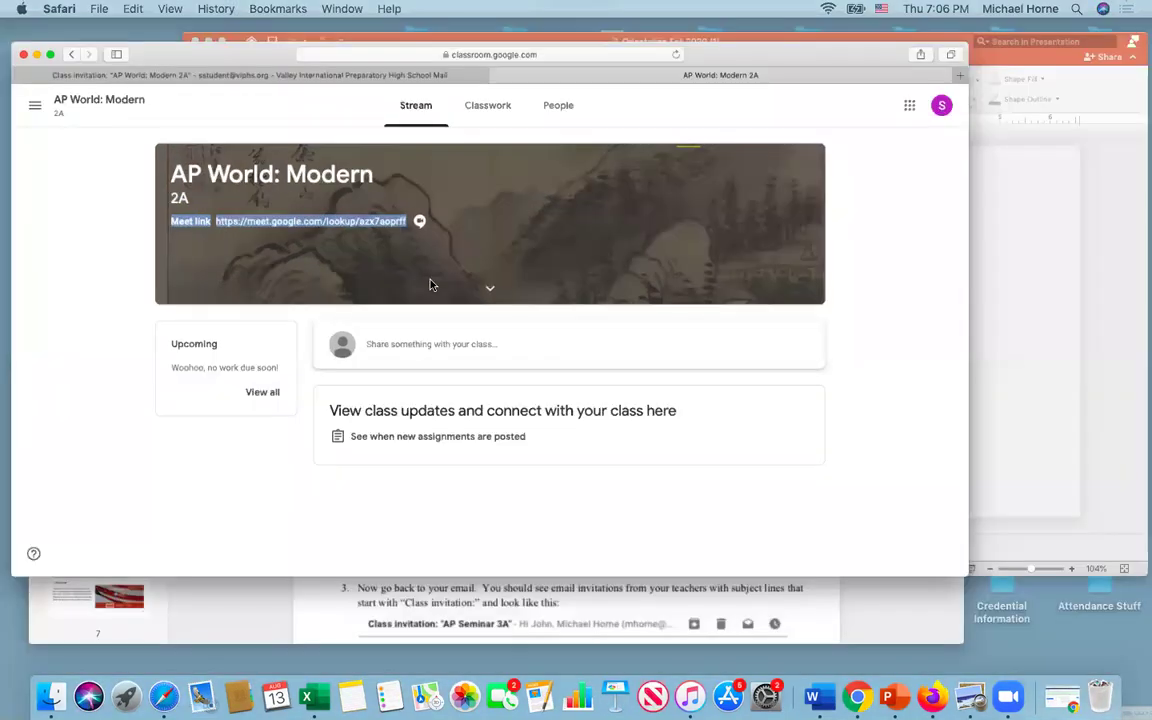
click(402, 485)
scroll(422, 456, up, 20)
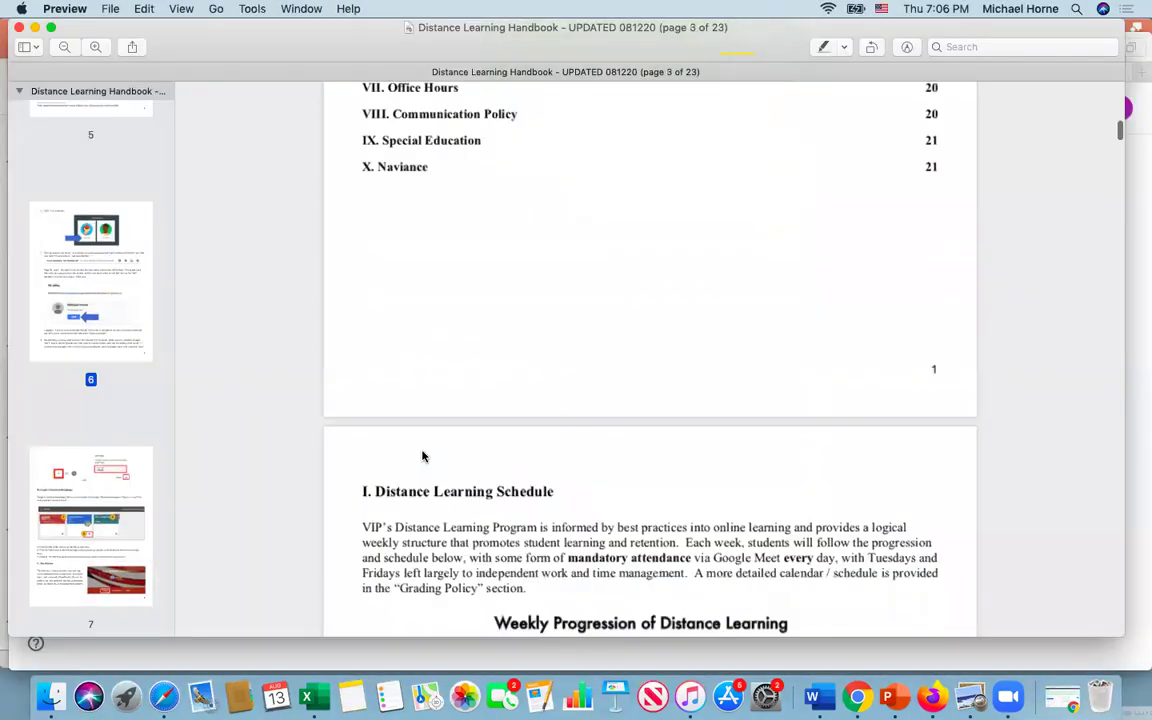
scroll(422, 456, down, 15)
scroll(422, 455, up, 4)
scroll(422, 455, up, 4)
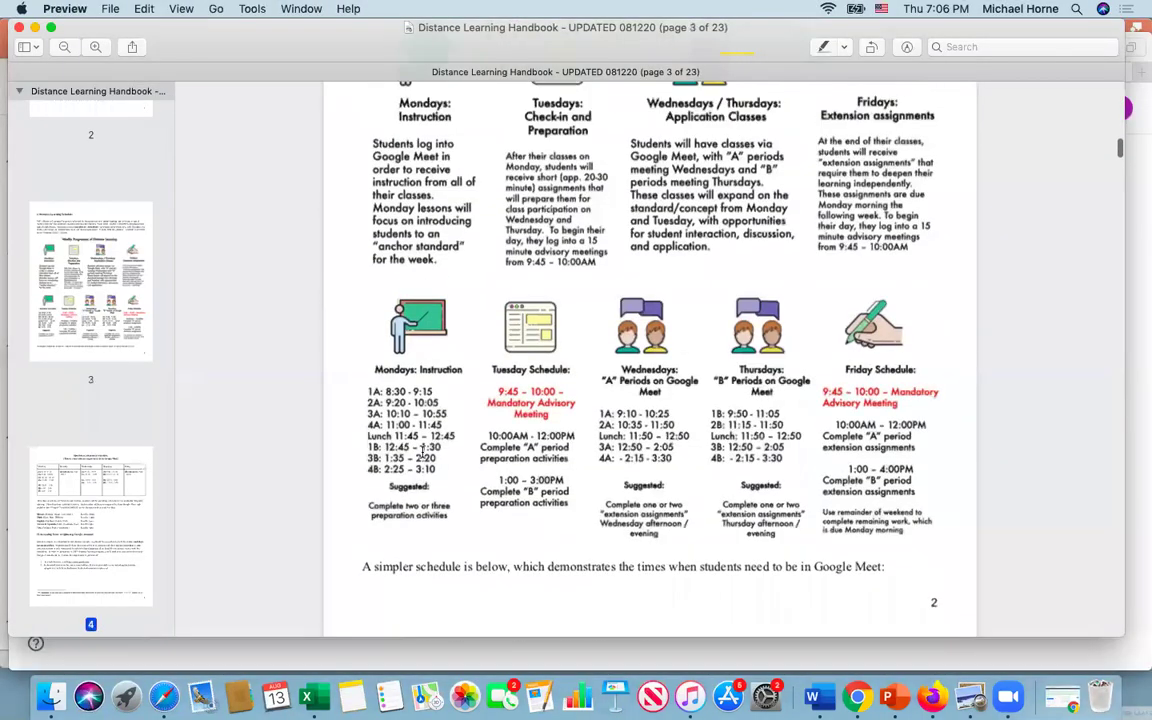
scroll(422, 455, down, 5)
Highlight the class periods across the Mandatory Attendance Schedule, including the 2A label in the Monday column
drag(364, 232, 897, 295)
click(347, 288)
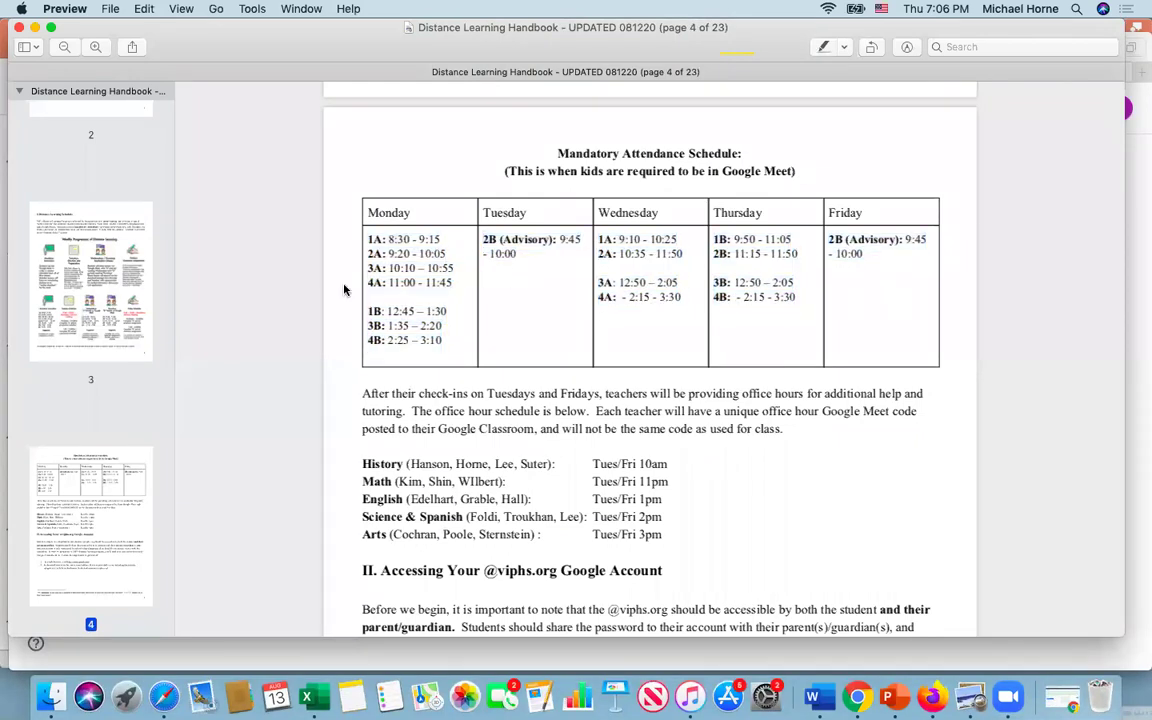
drag(364, 238, 887, 301)
click(377, 241)
double_click(377, 240)
mouse_move(388, 240)
mouse_down()
mouse_move(445, 240)
mouse_move(377, 253)
mouse_up()
Return to the handbook's Table of Contents and follow its Unsubmitting Assignments entry
key(ctrl+Up)
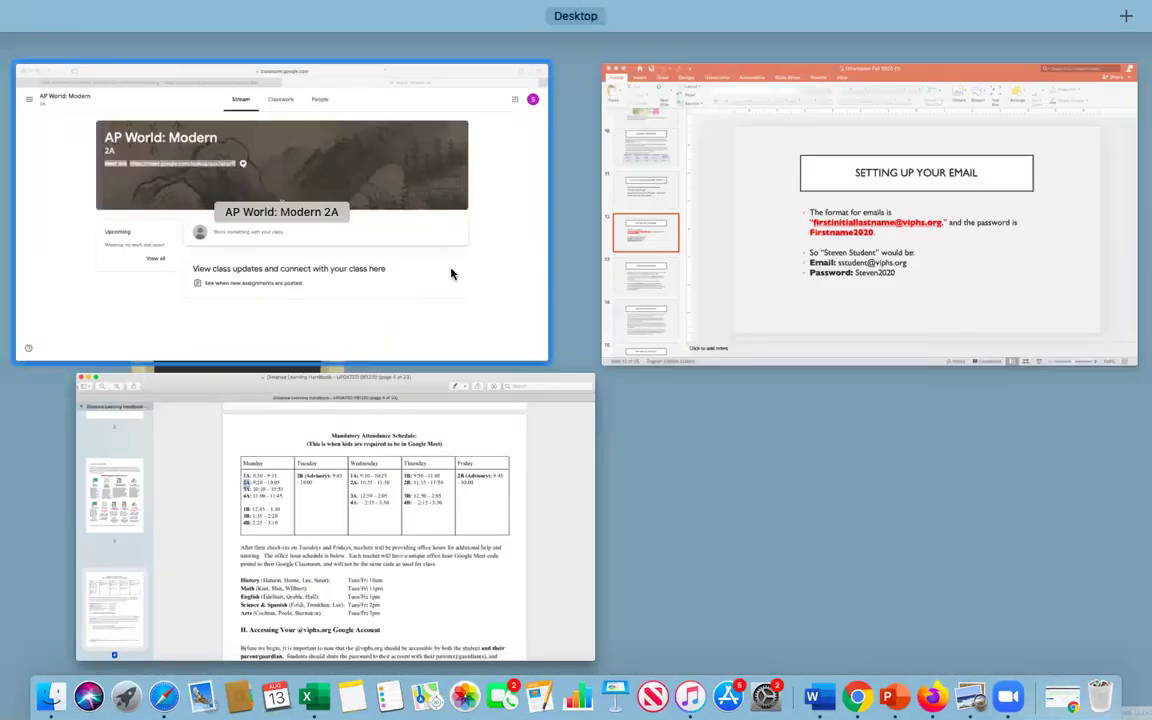
click(498, 400)
scroll(491, 408, up, 5)
scroll(491, 408, up, 10)
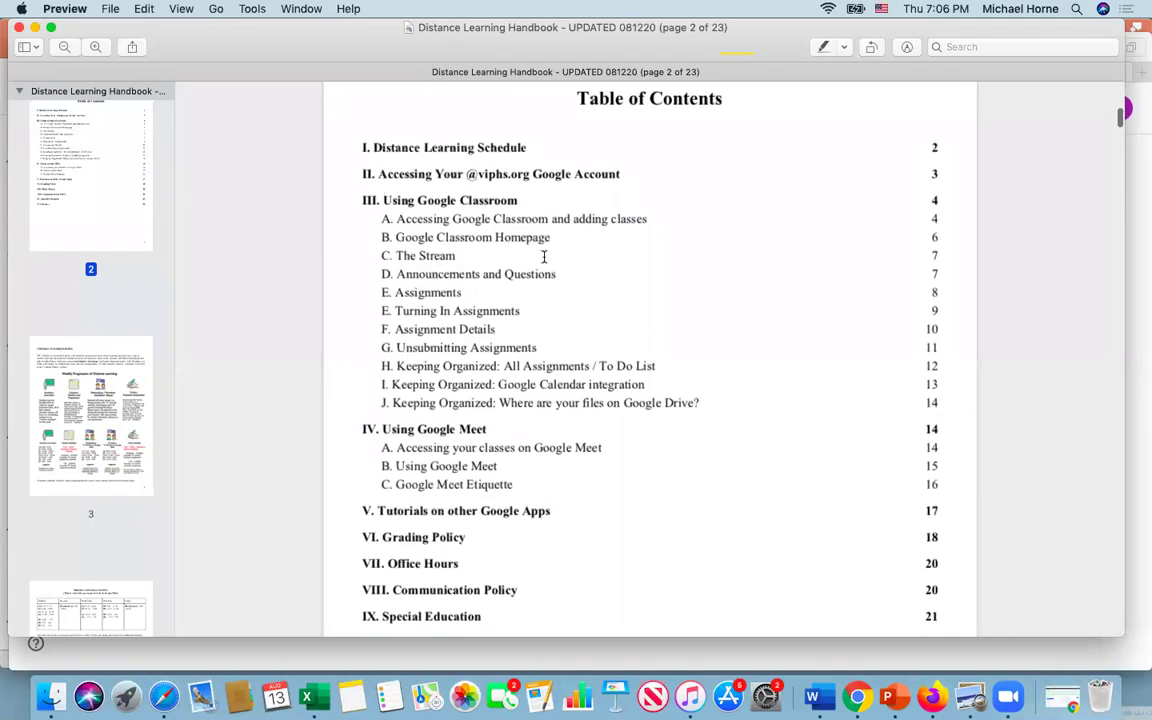
scroll(930, 215, down, 1)
scroll(930, 215, down, 2)
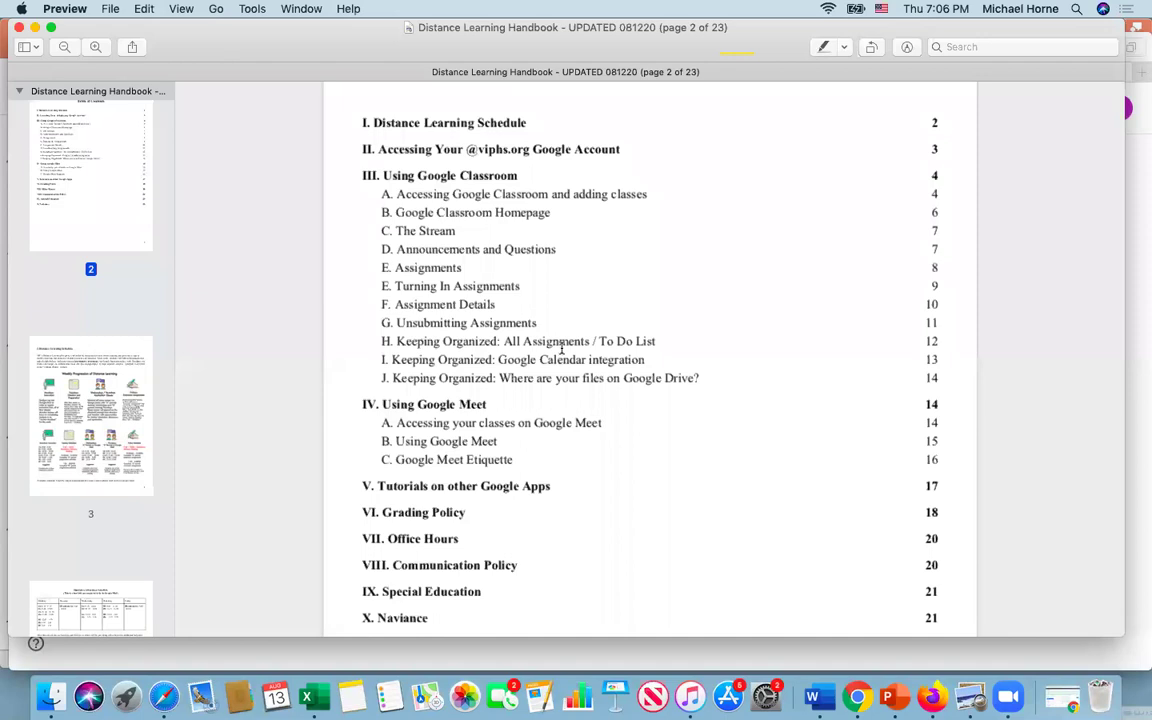
click(874, 319)
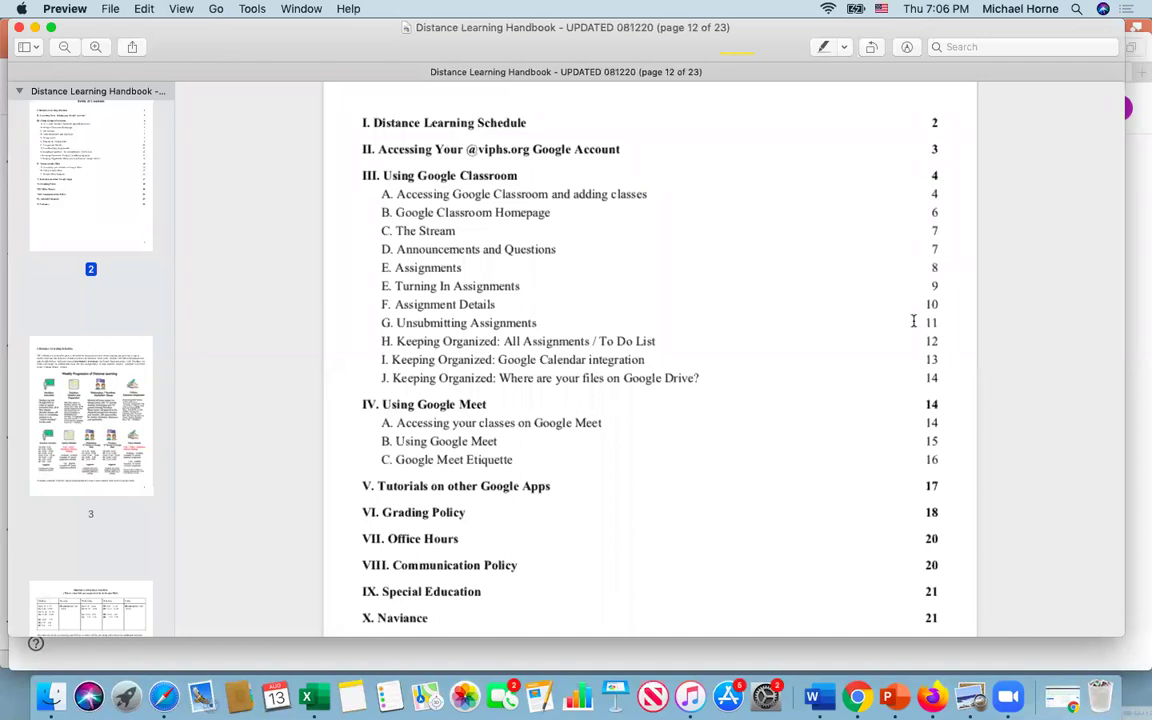
Browse the handbook's Classroom, Google Meet and Google Apps sections, and find the parent alert under Turning In Assignments
scroll(564, 343, down, 20)
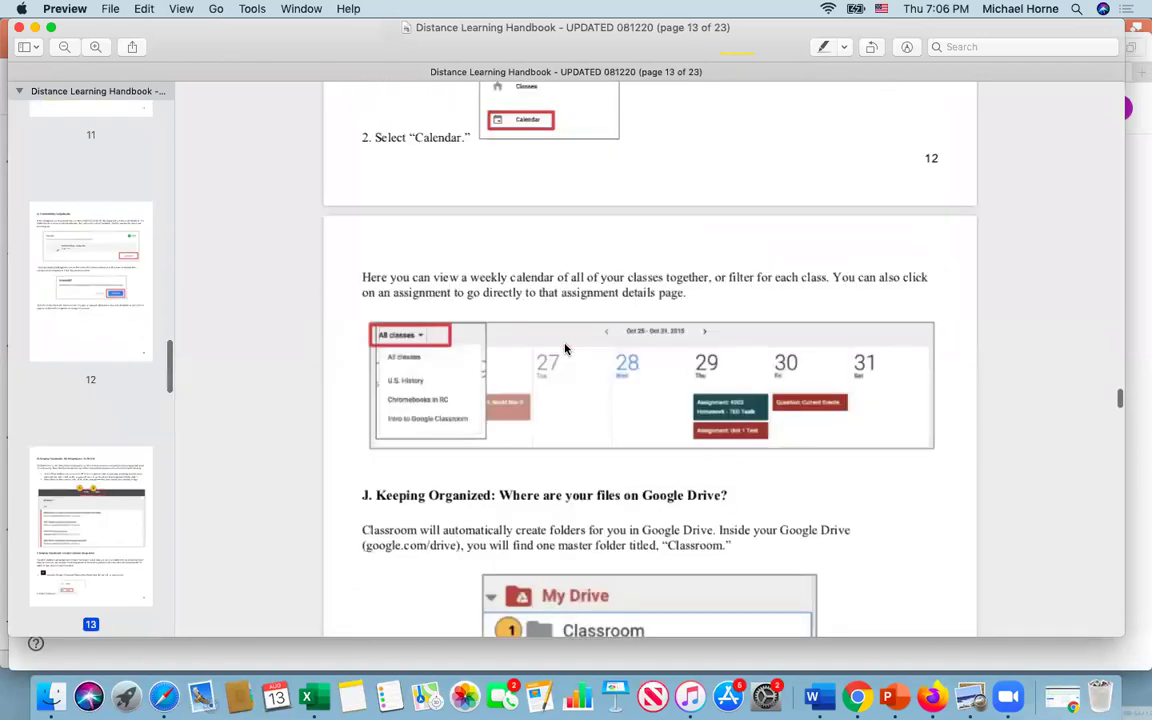
scroll(564, 349, down, 15)
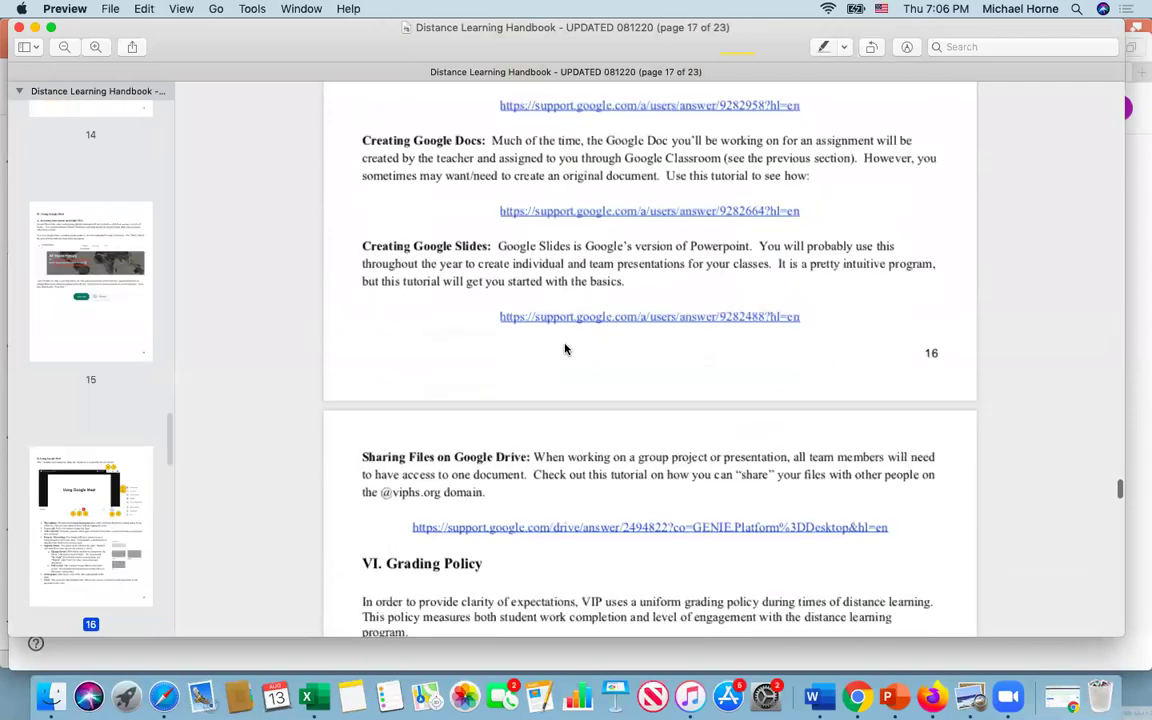
scroll(560, 345, up, 15)
scroll(557, 342, up, 20)
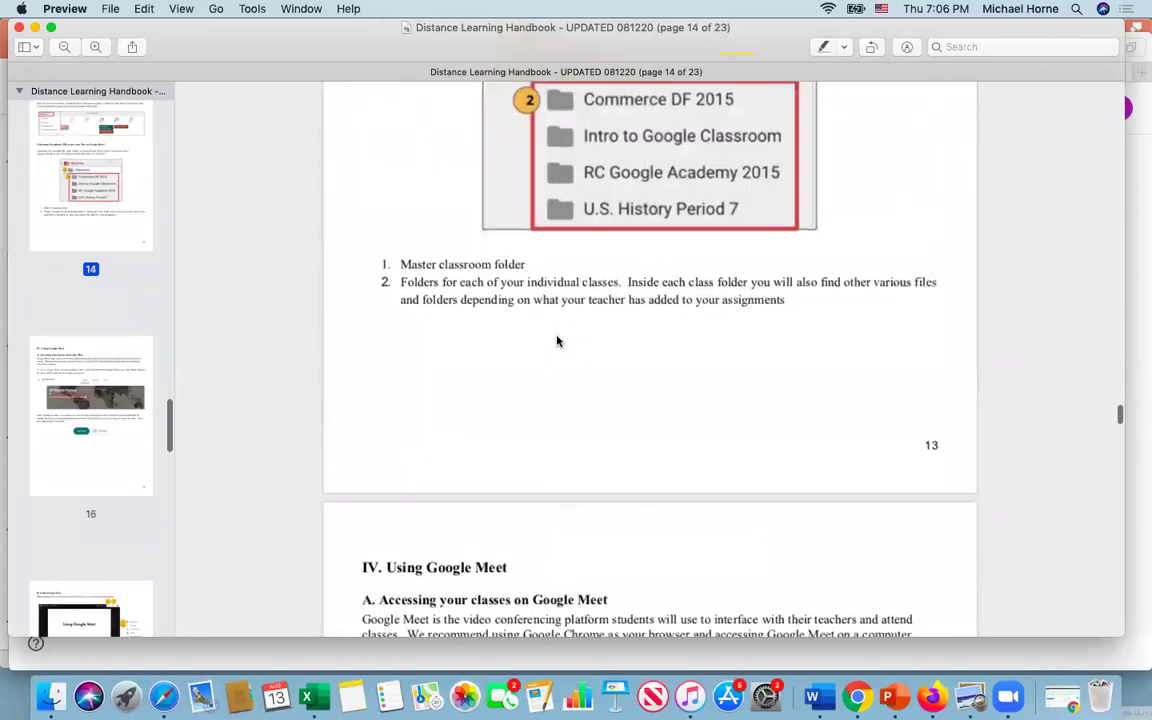
scroll(557, 340, up, 15)
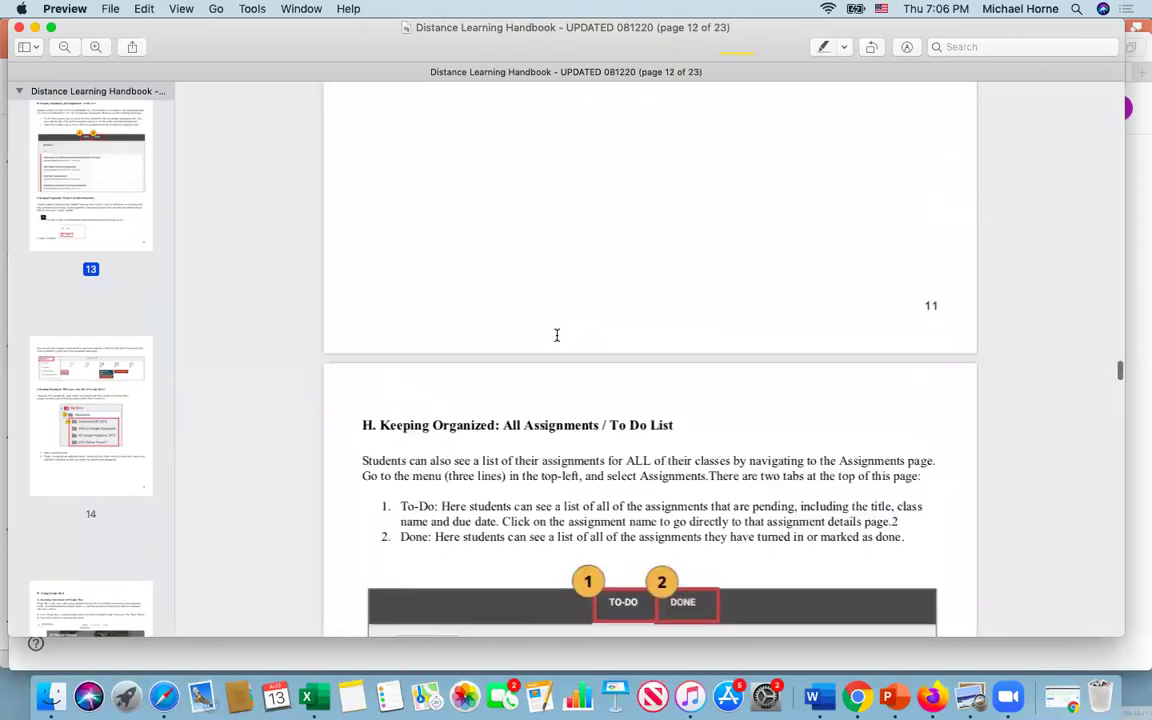
scroll(557, 336, up, 15)
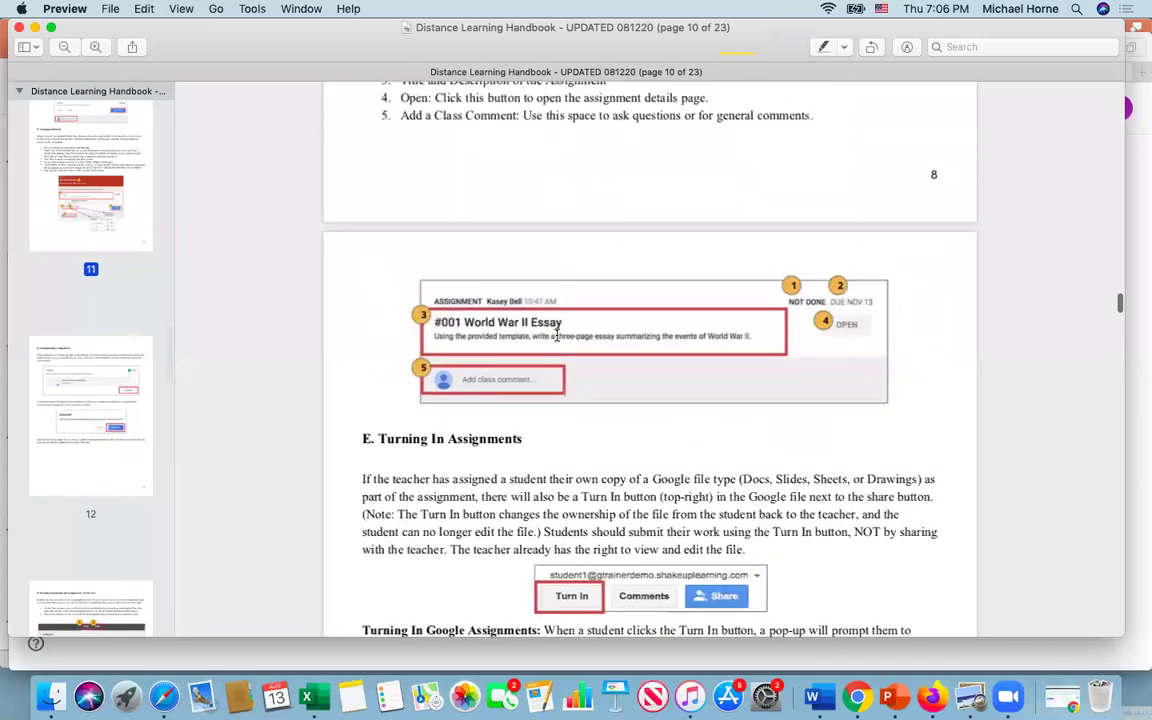
scroll(557, 336, down, 2)
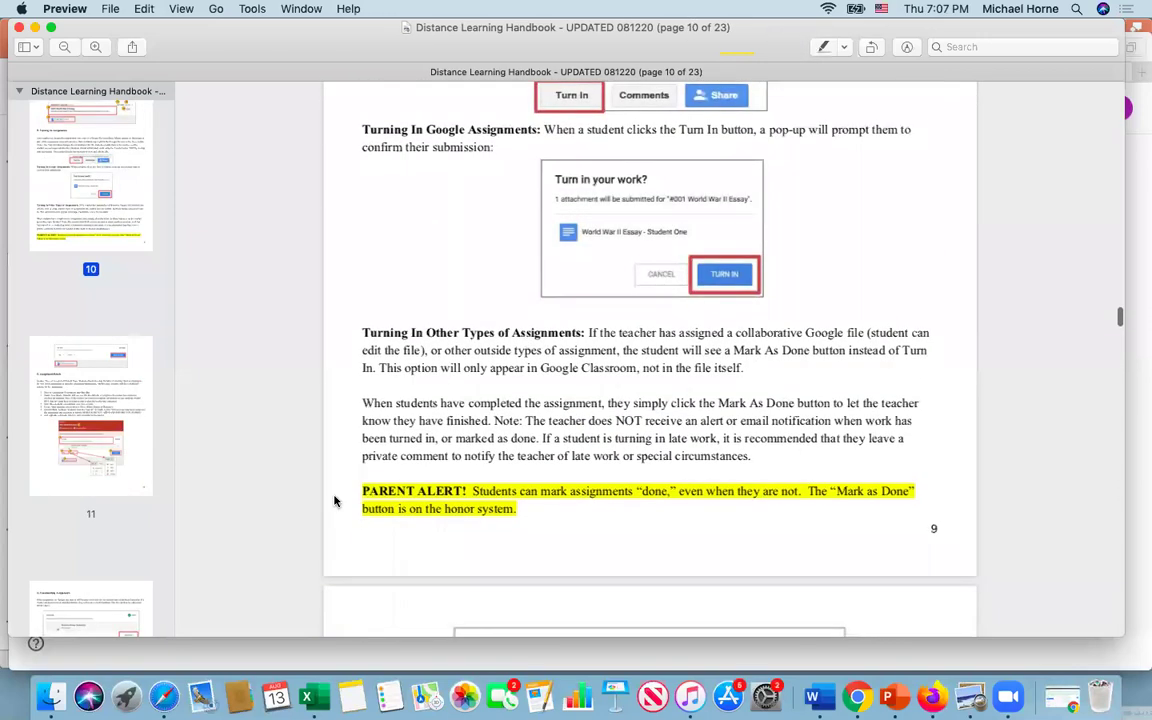